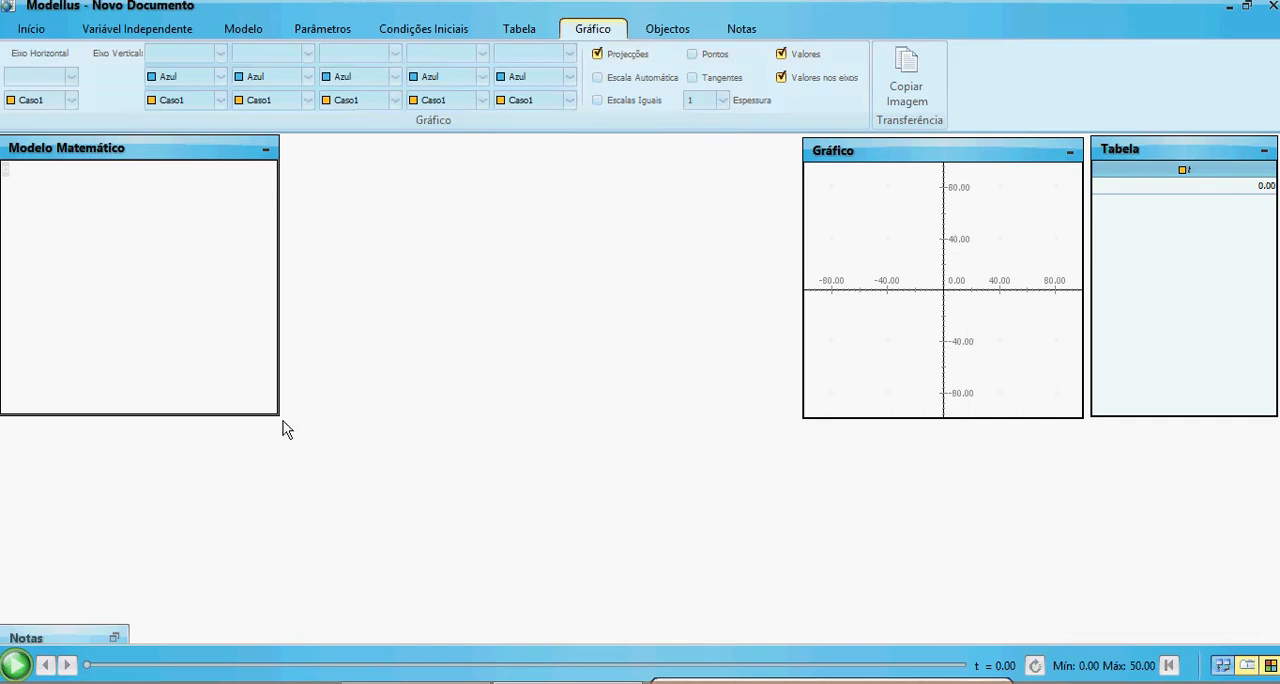
Expand the Notes window and enter the equation x0 = v0 × t in the mathematical model
click(117, 638)
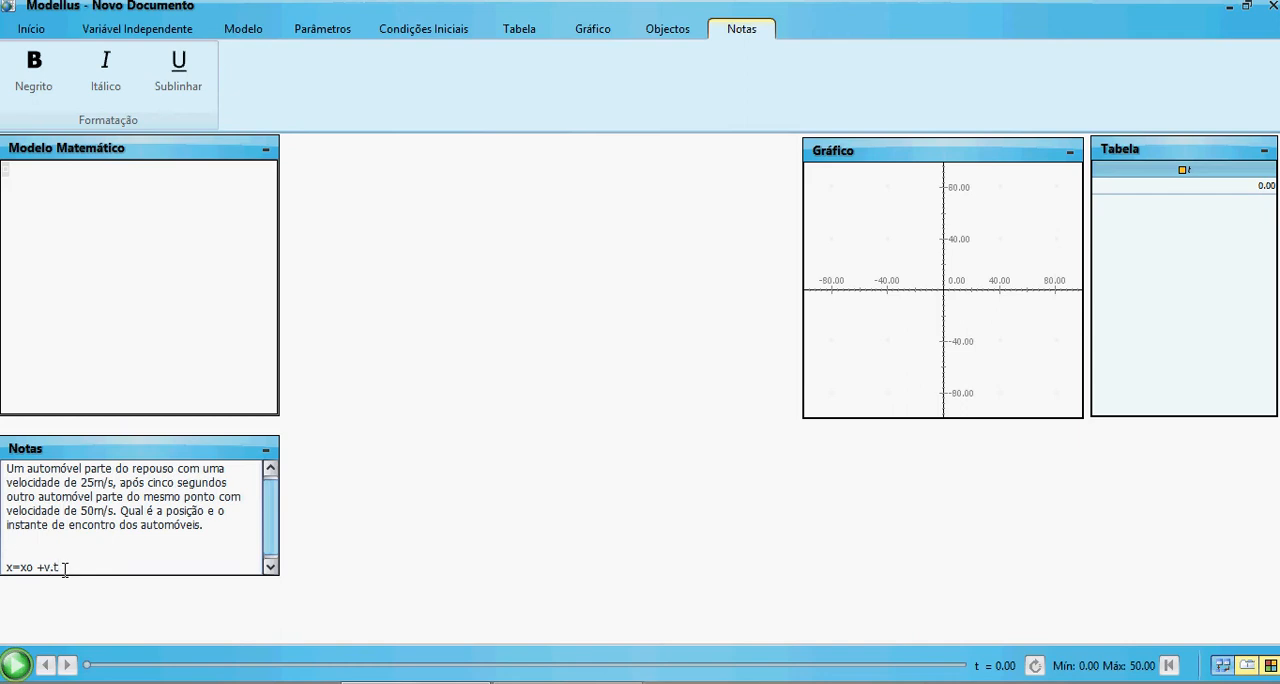
click(22, 179)
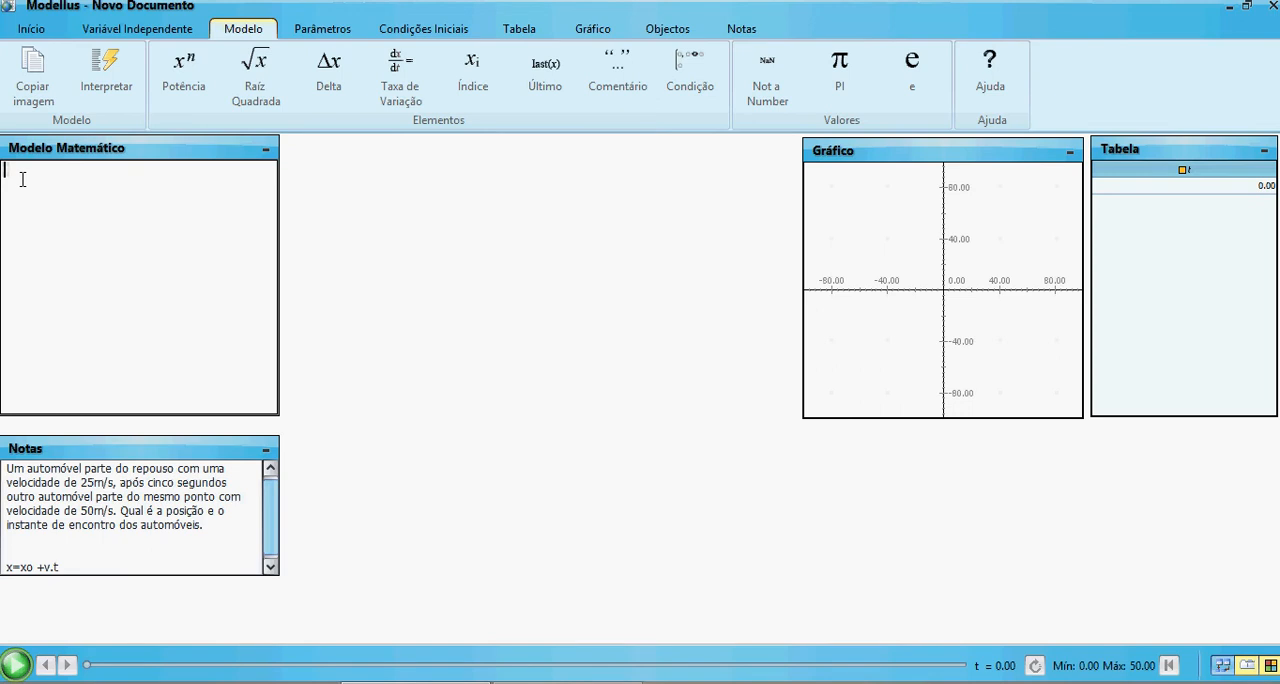
text(x0)
text( = v)
text(0)
text(*t)
key(Return)
Add the equation x1 = v1 × (t − 5) as the second line of the mathematical model
text(x1=v1*t)
key(Left)
text(()
key(Right)
text(- 5 ))
key(Return)
Define x2 with a condition element: 0 for t < 5 and x1 for t > 5
text(x2 =)
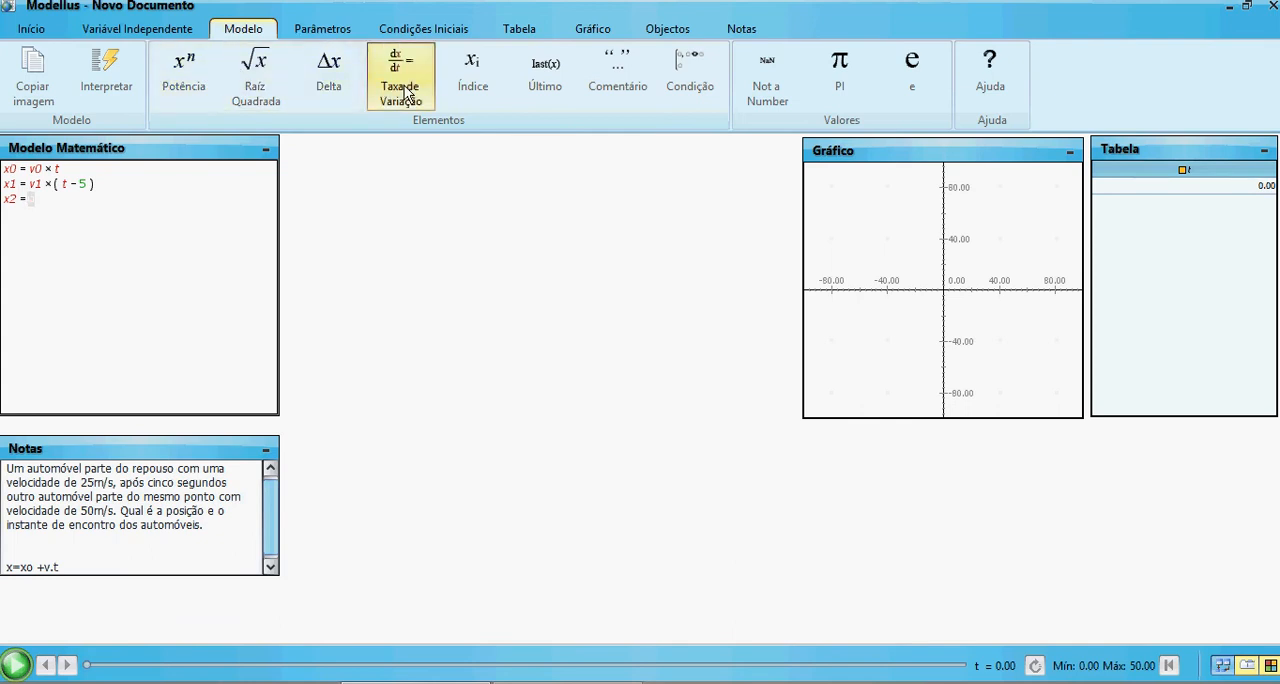
click(690, 95)
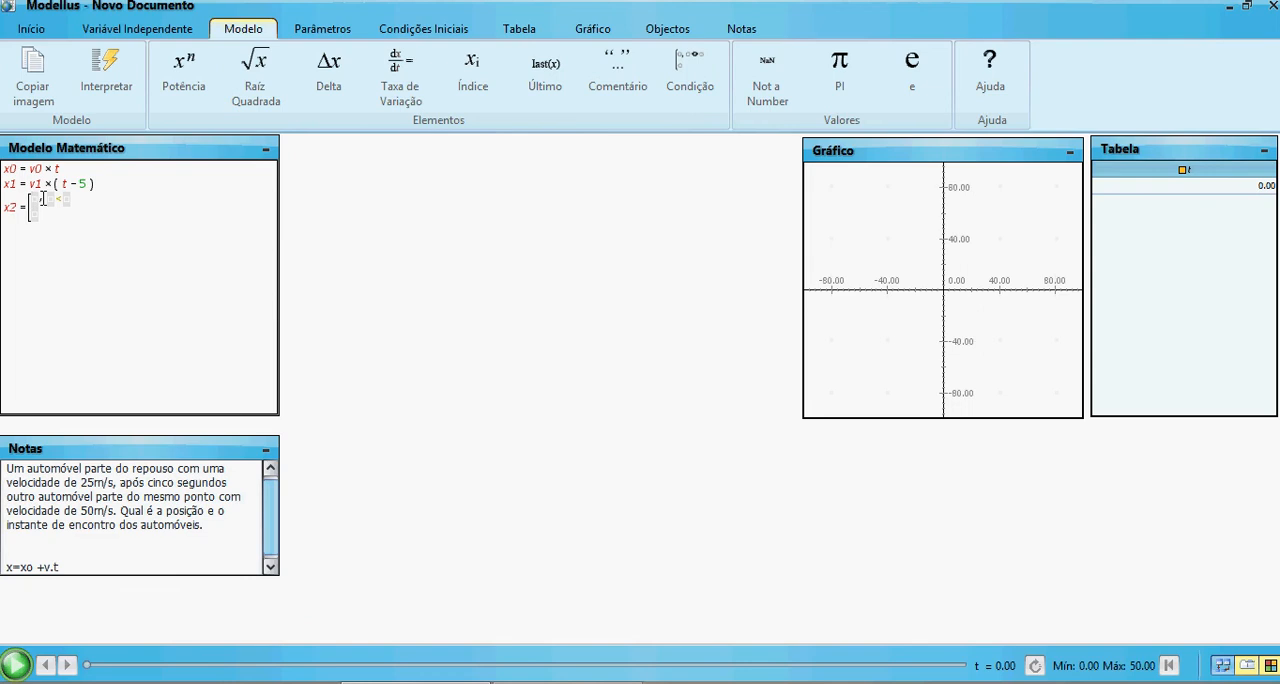
text(0)
key(Tab)
text(t < 5)
key(Tab)
text(x1 , t > 5)
Set the step Δt of the independent variable t to 0.05
click(109, 33)
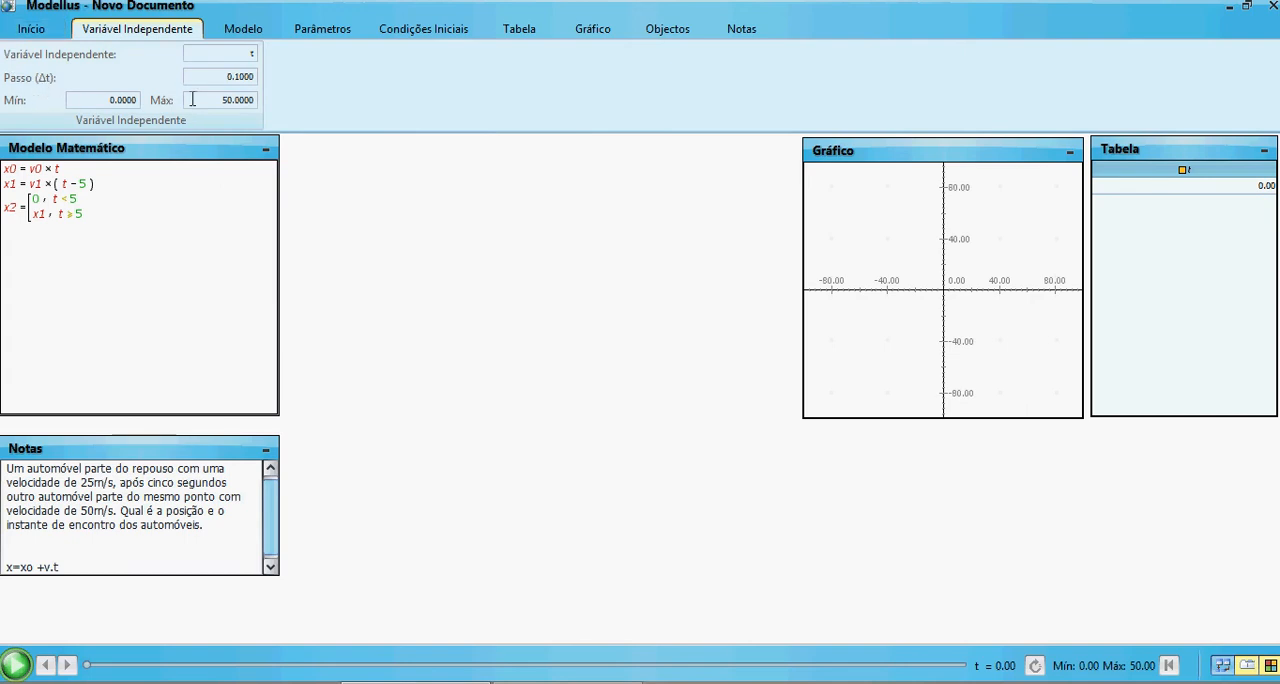
click(245, 77)
key(BackSpace)
text(5)
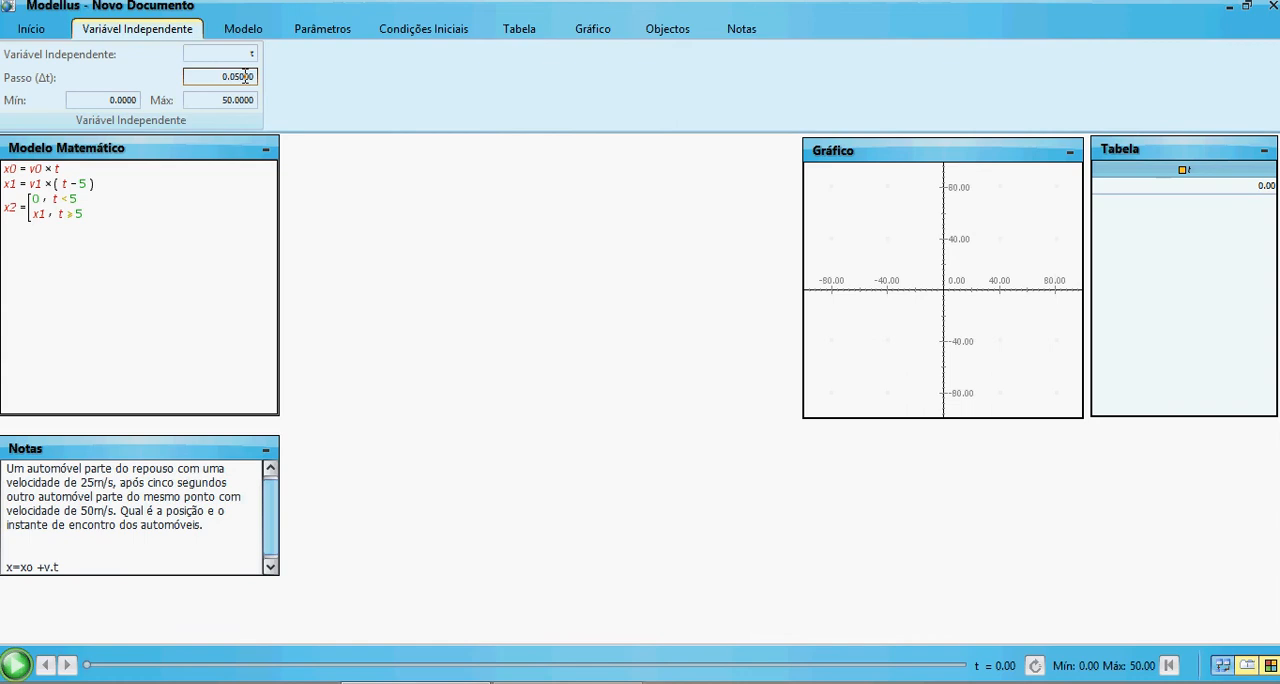
key(BackSpace)
Set the maximum of the independent variable t to 13
click(233, 101)
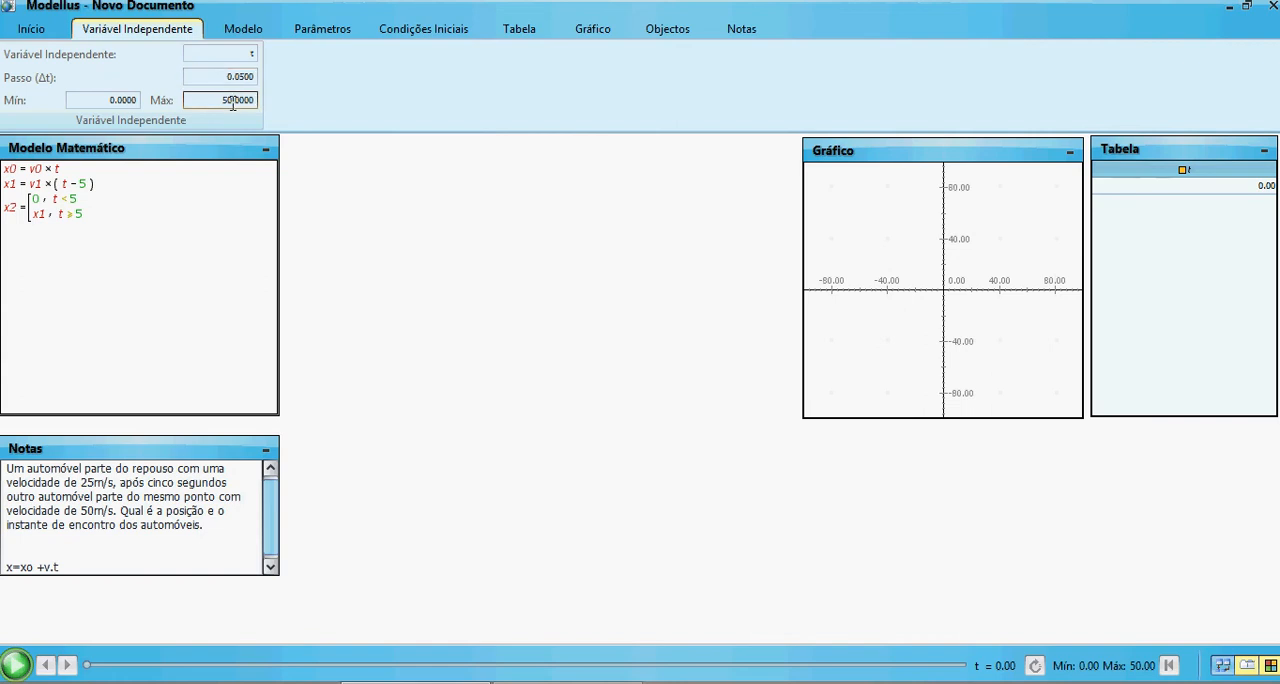
key(BackSpace)
key(BackSpace)
key(BackSpace)
text(13.)
key(Return)
Interpret the model and set the first case's parameters v0 to 25 and v1 to 50
click(320, 30)
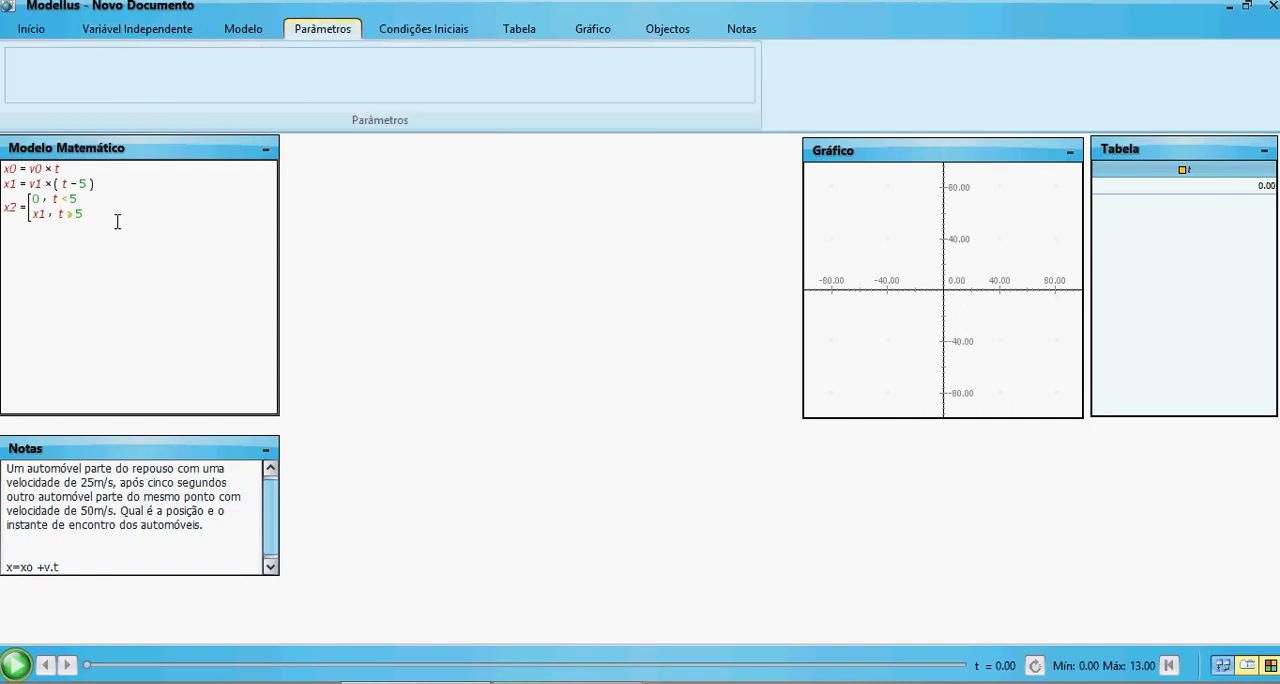
click(294, 263)
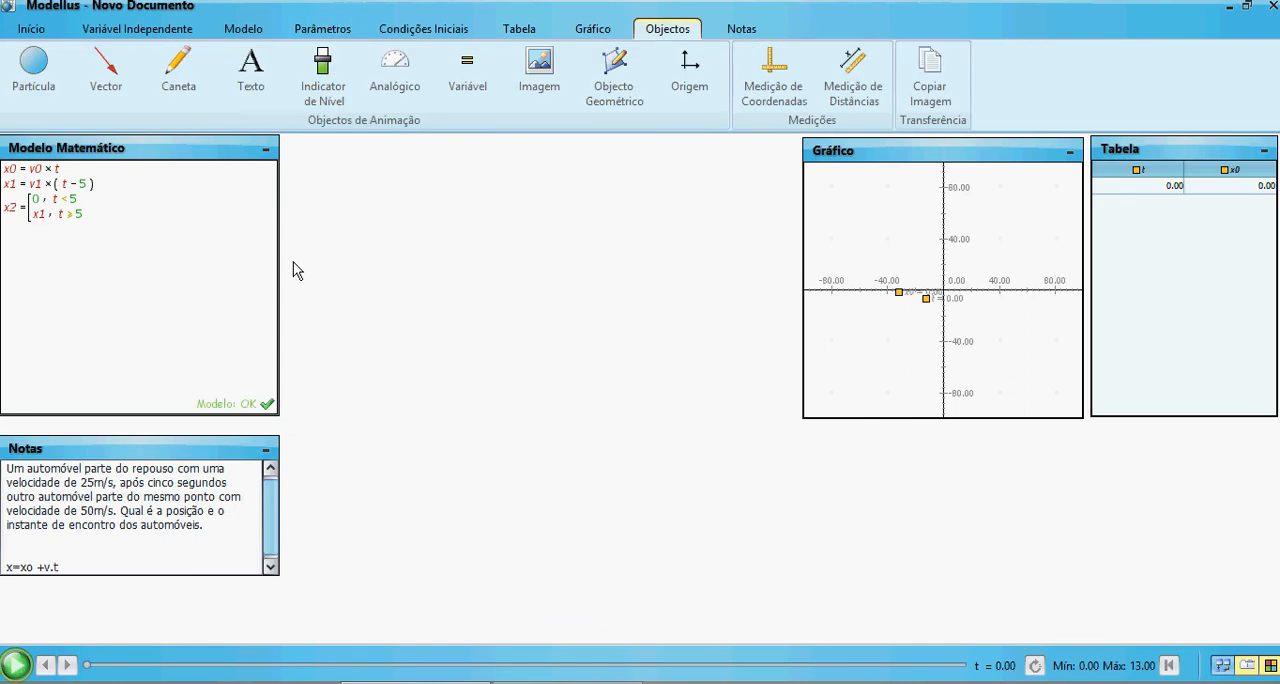
click(305, 32)
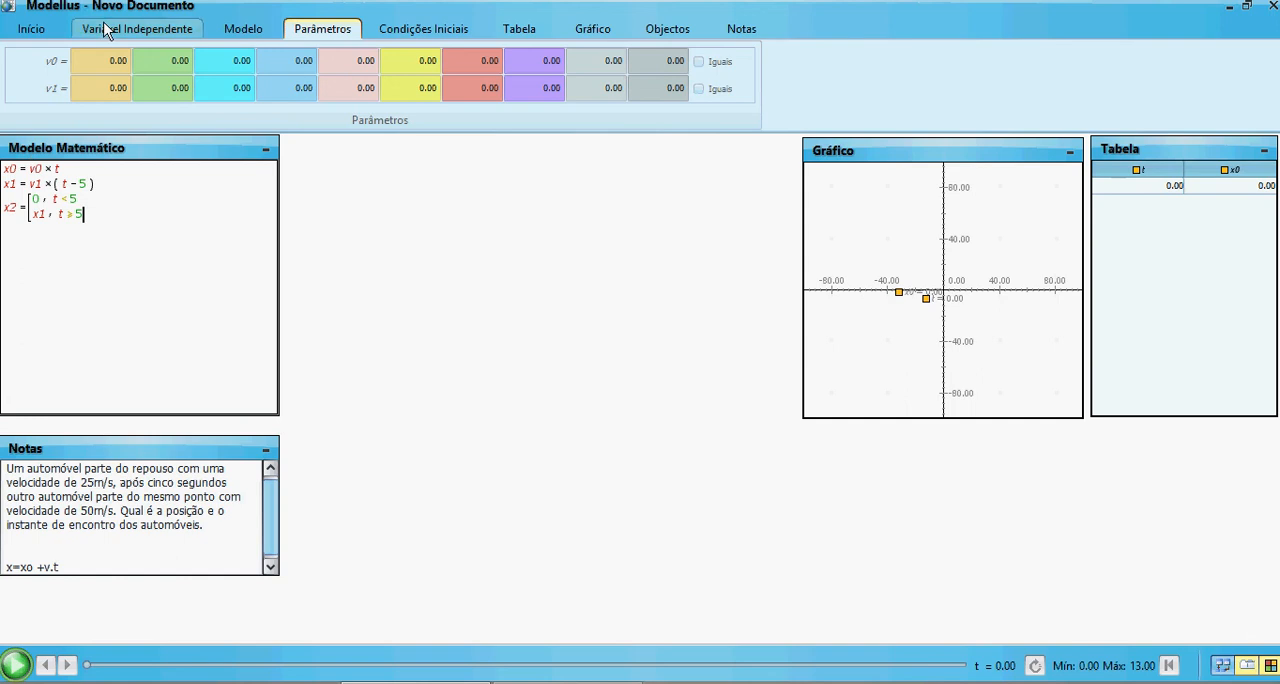
click(119, 58)
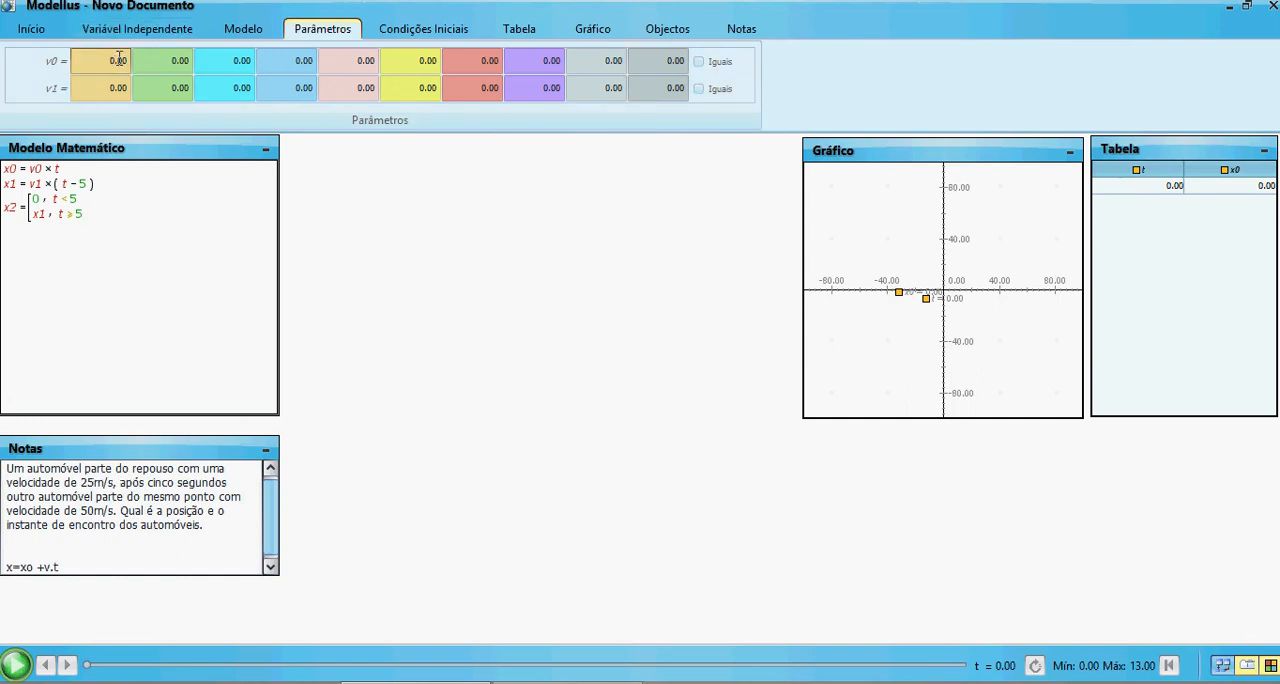
key(BackSpace)
text(25)
click(111, 90)
text(50)
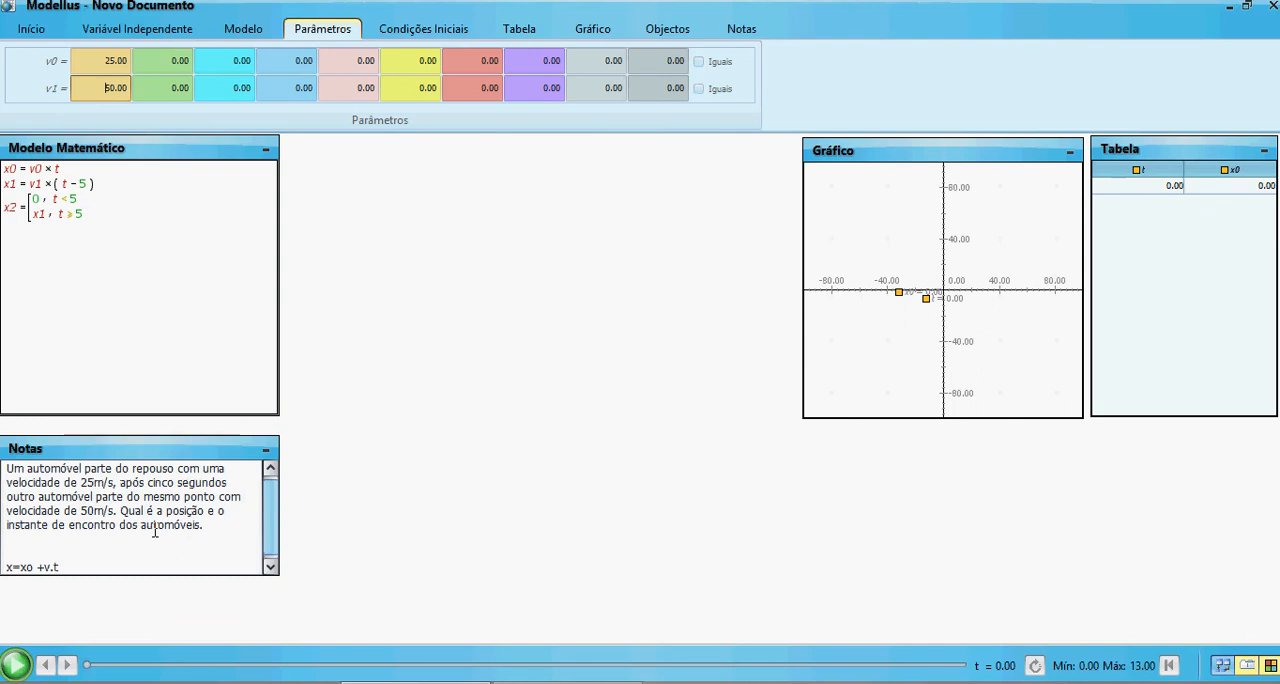
Enable the workspace background and insert the image pista modellus.jpg, keeping it stretched
click(407, 425)
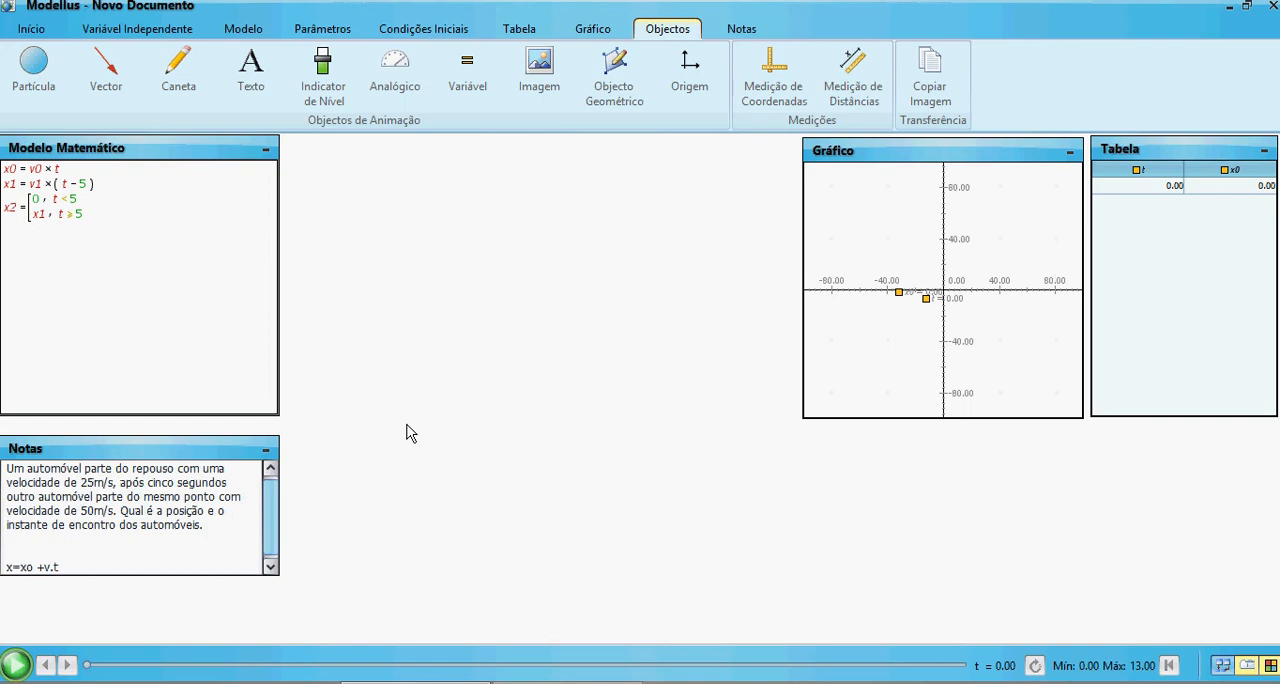
click(31, 27)
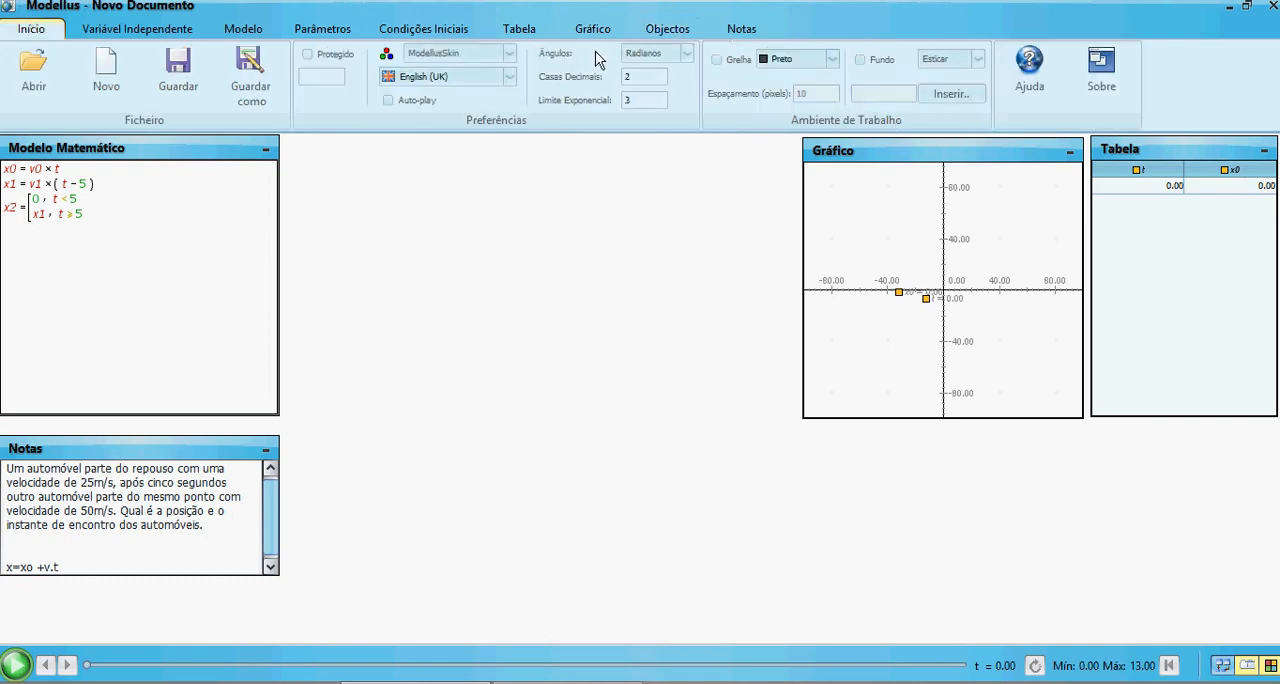
click(859, 60)
click(951, 95)
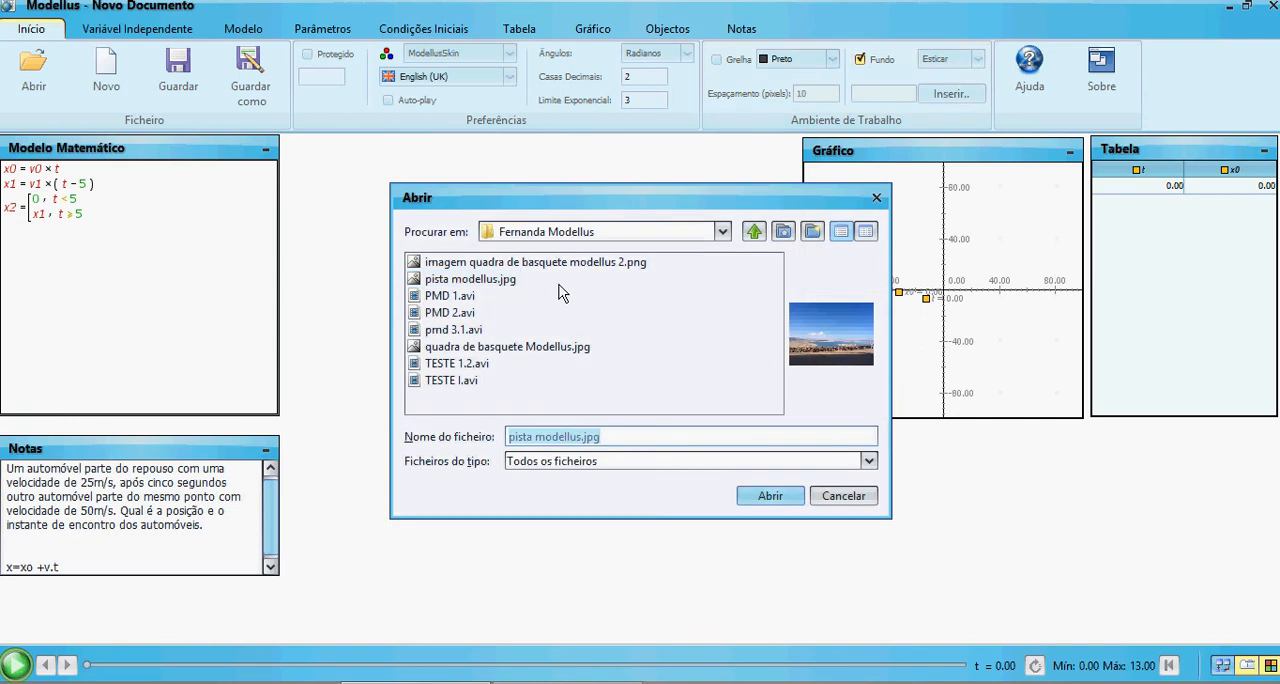
click(497, 283)
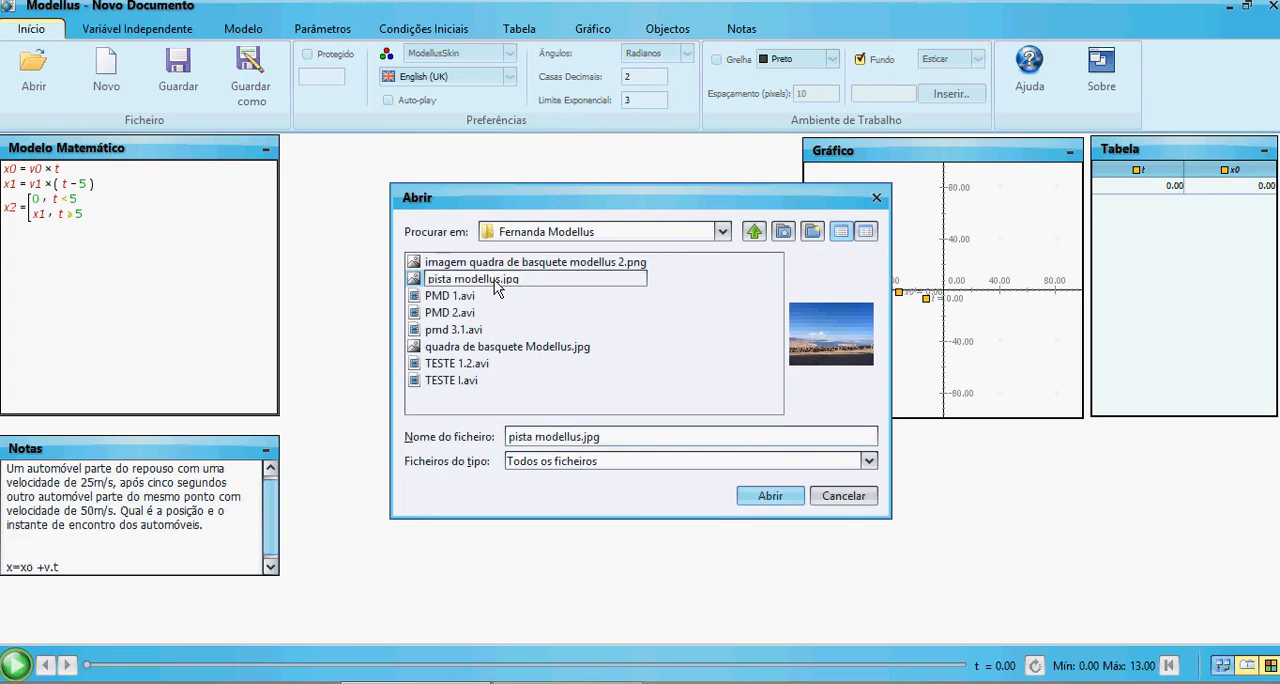
click(766, 496)
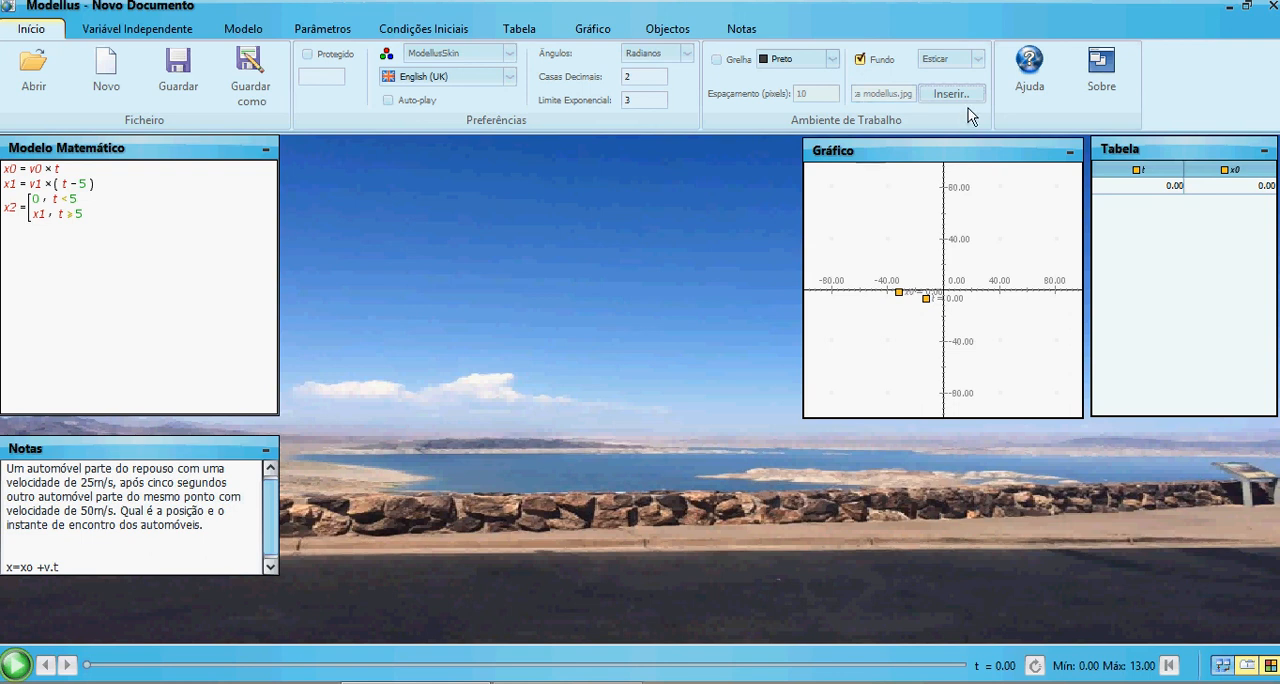
click(977, 58)
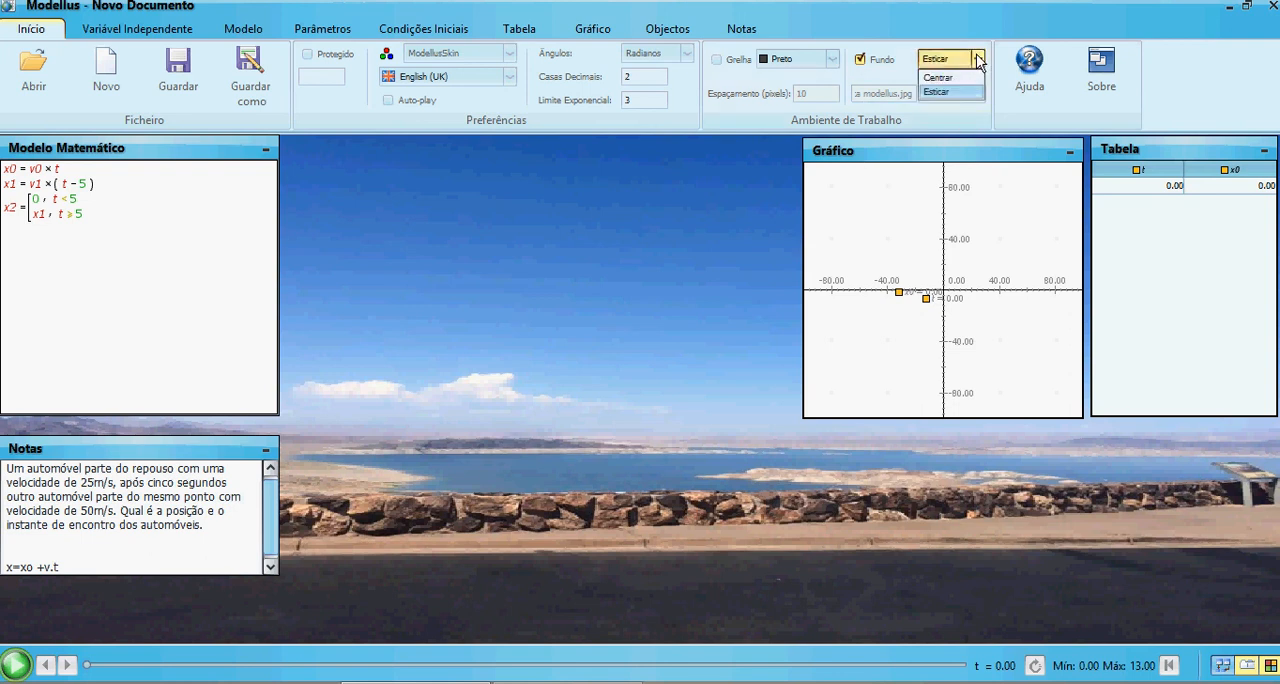
click(760, 175)
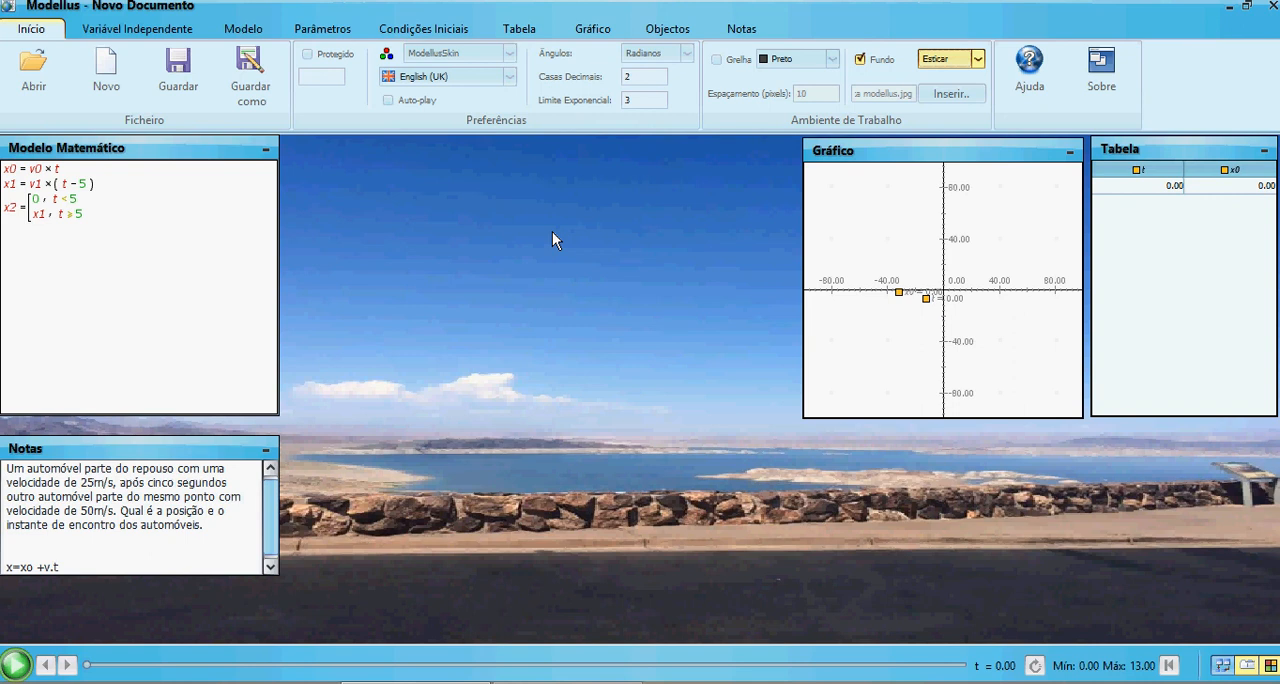
Insert a particle at the near-left edge of the road, with its position at coordinates 0, 0
click(659, 25)
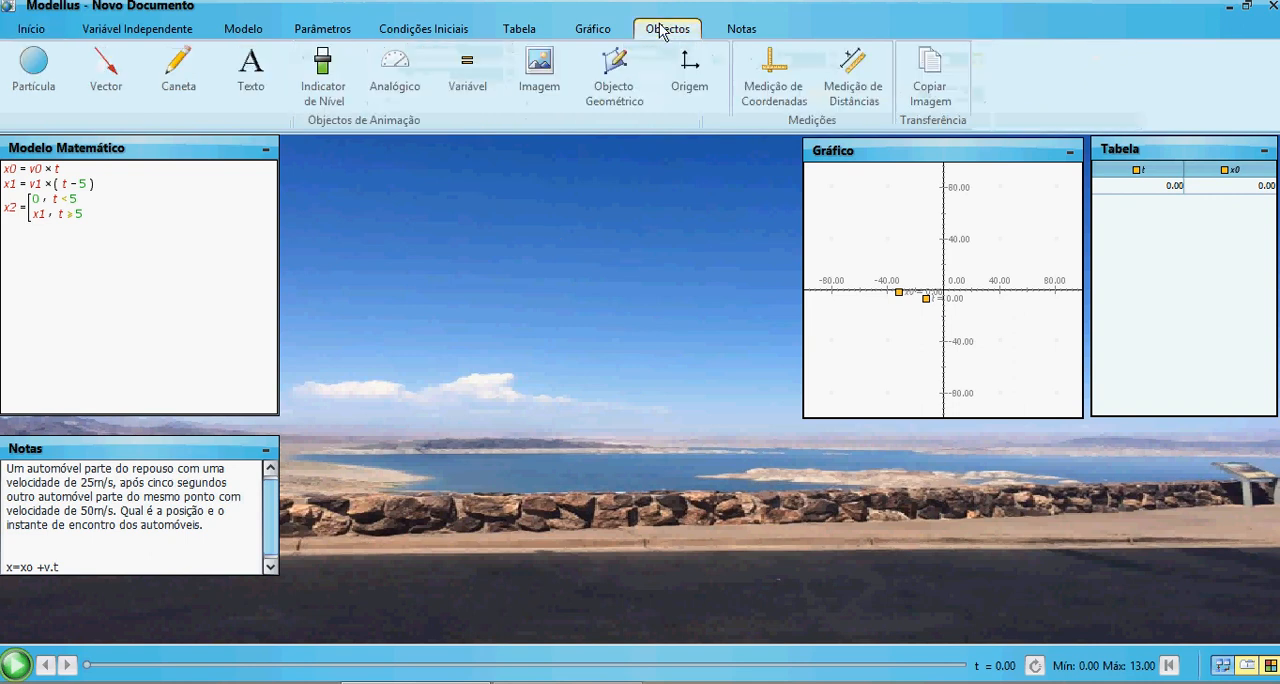
click(46, 83)
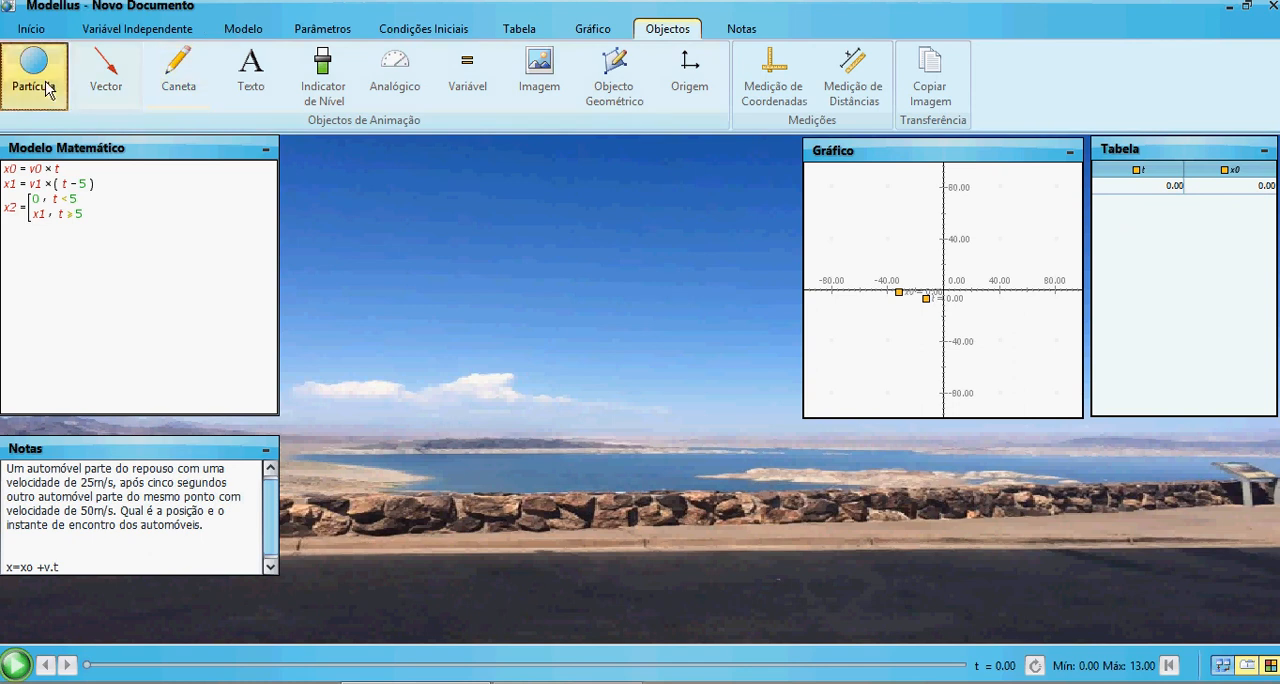
click(350, 605)
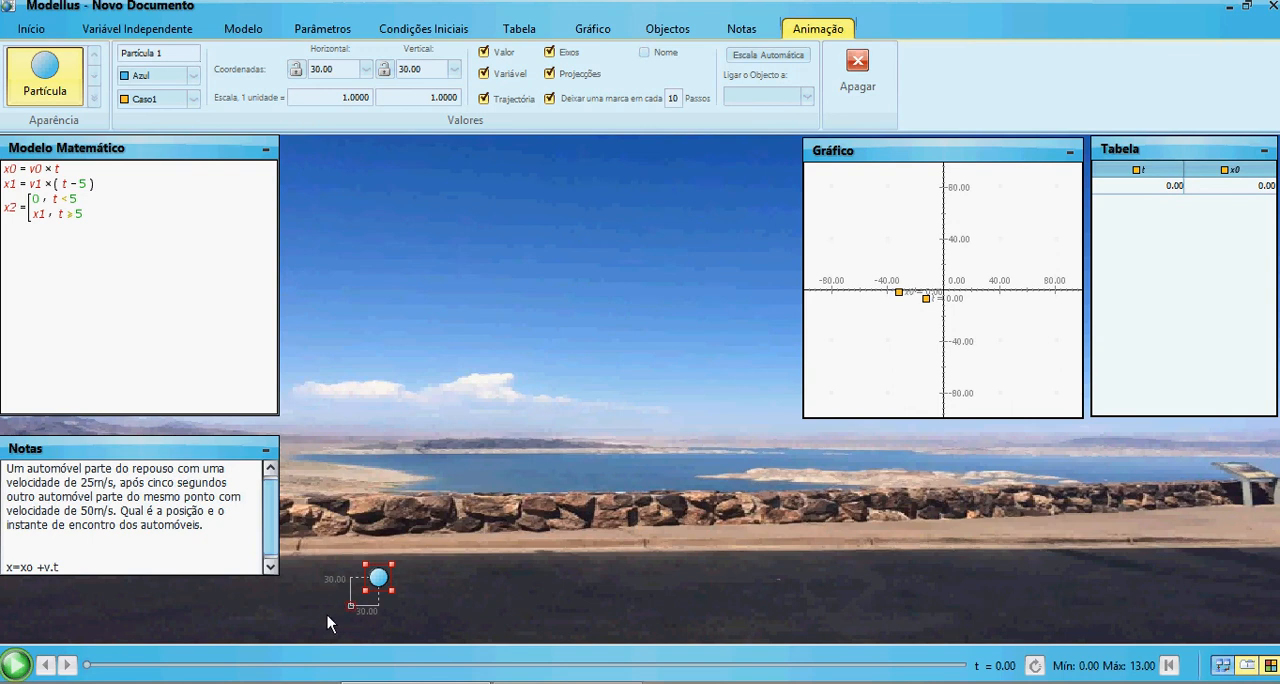
drag(351, 604, 321, 630)
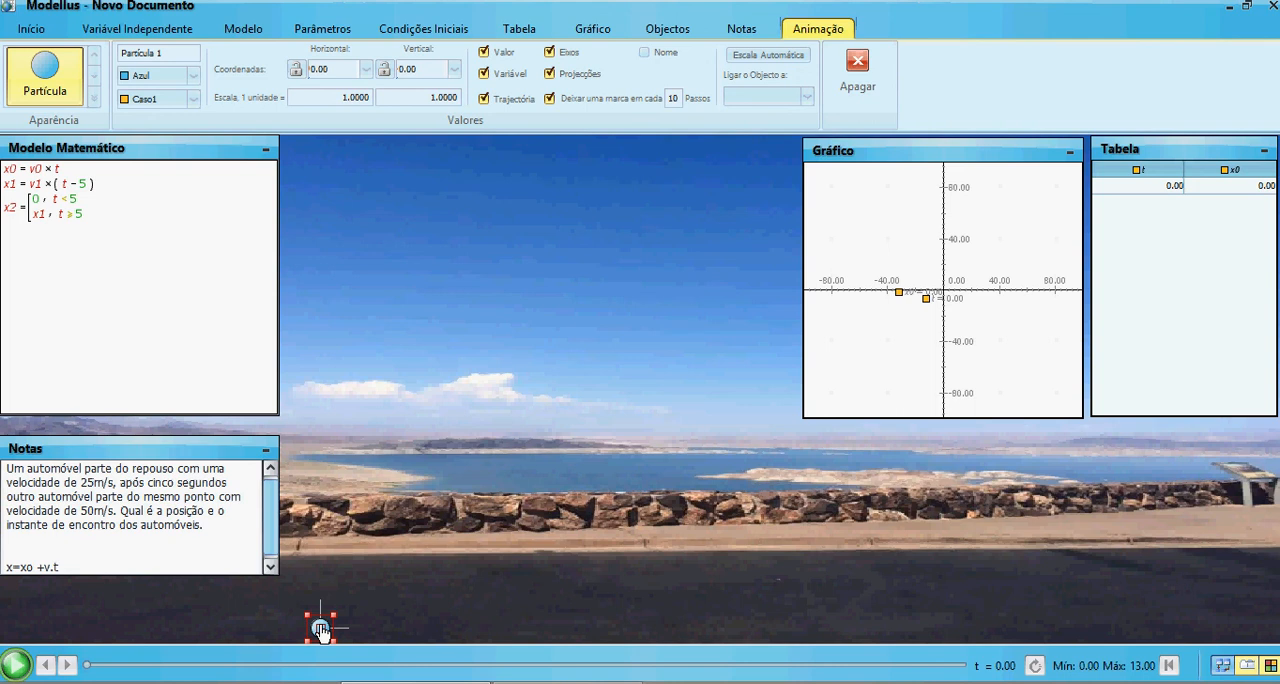
Give the particle the Carro appearance and assign x0 as its horizontal coordinate
click(93, 97)
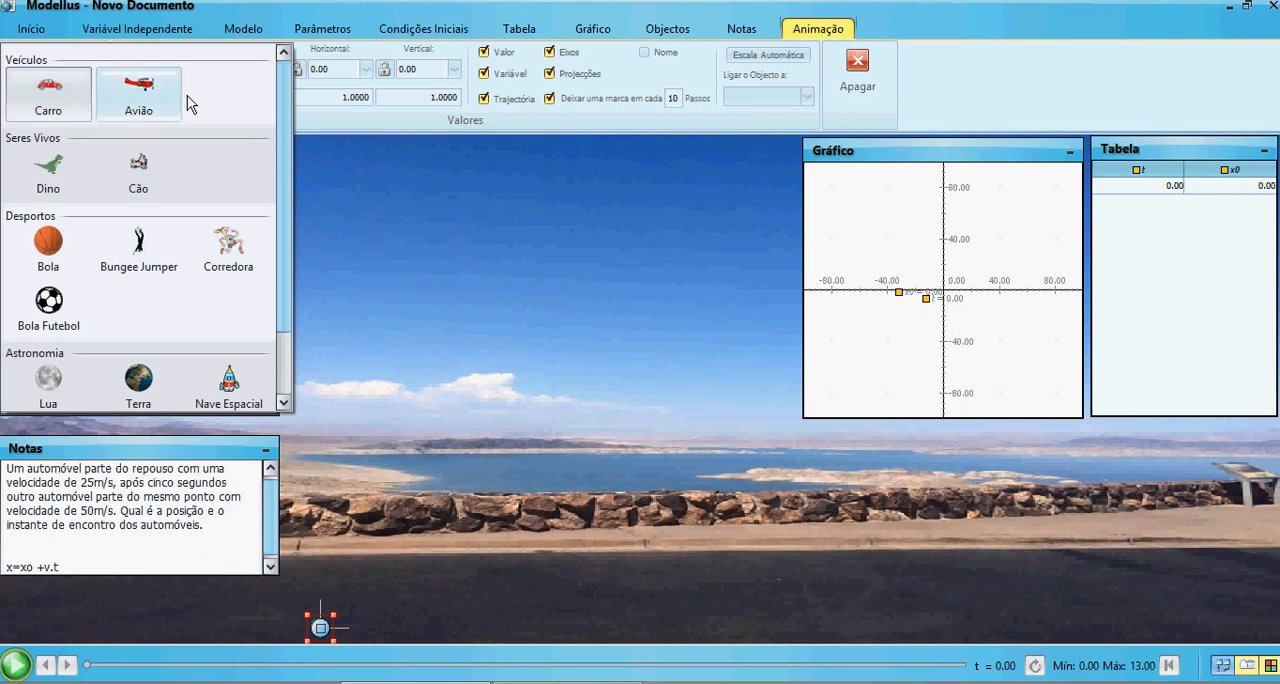
drag(282, 112, 296, 140)
click(36, 90)
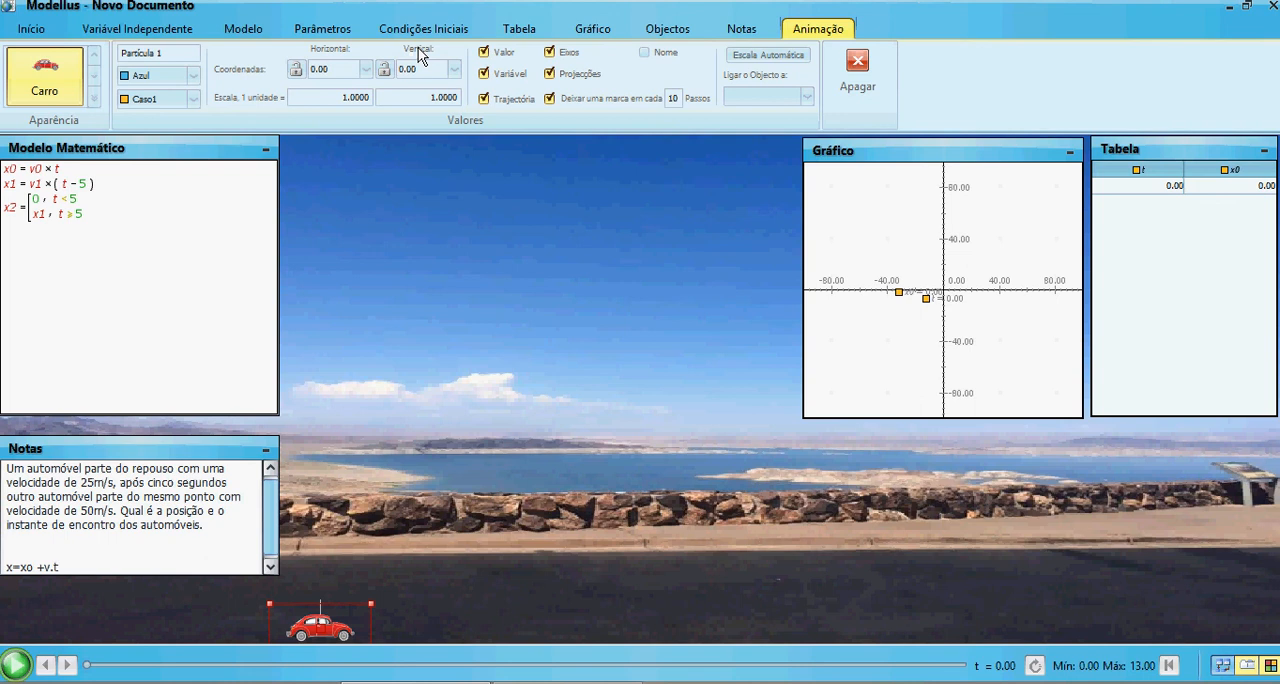
click(366, 70)
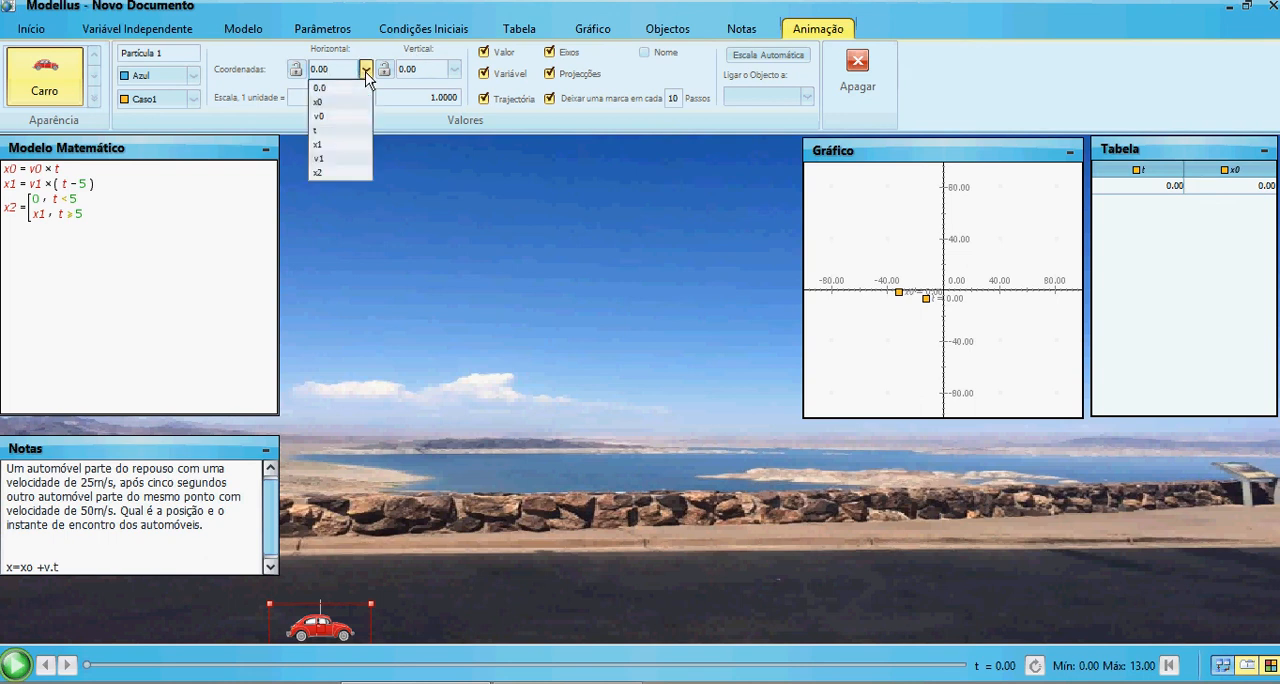
click(348, 104)
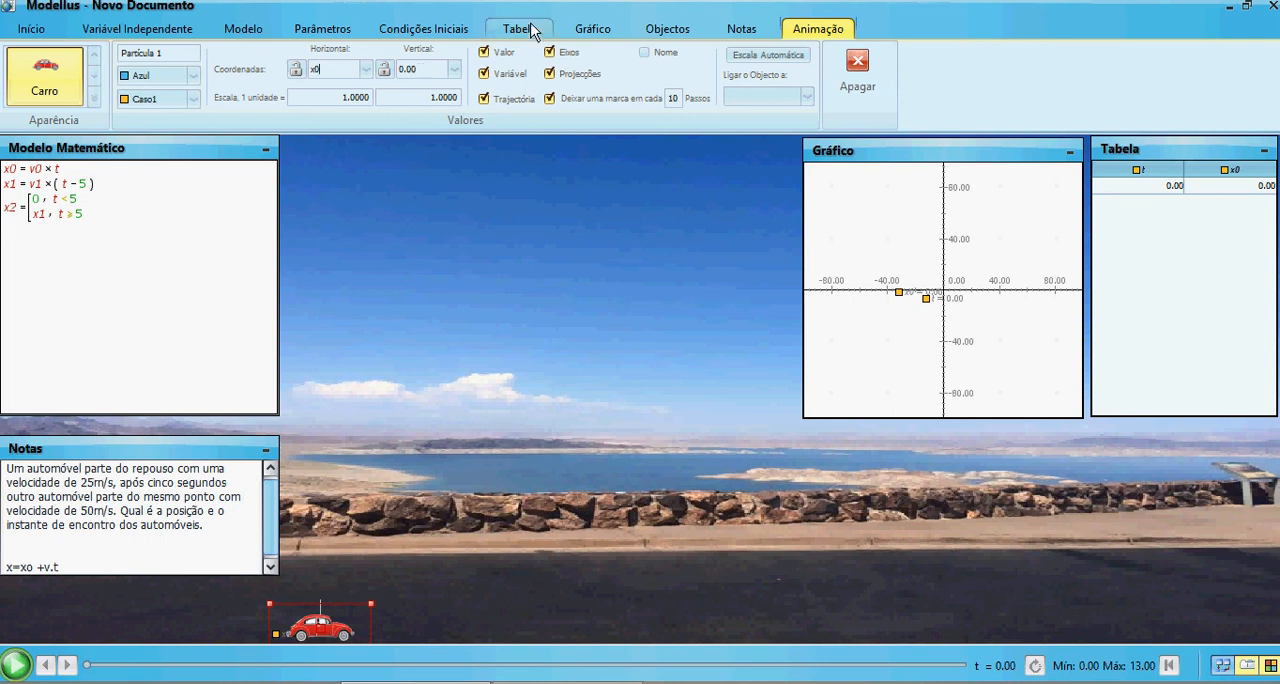
Insert a second particle on the road directly above the first car, at about 1, -1 from its own origin
click(684, 29)
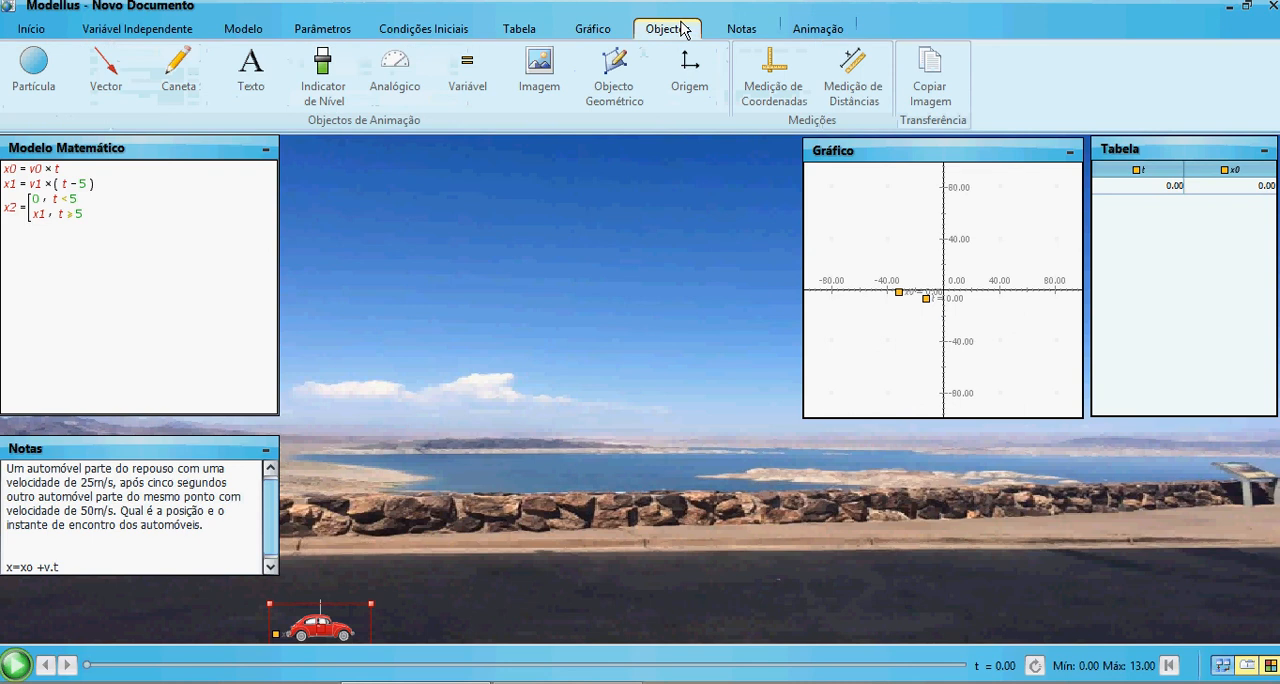
click(27, 62)
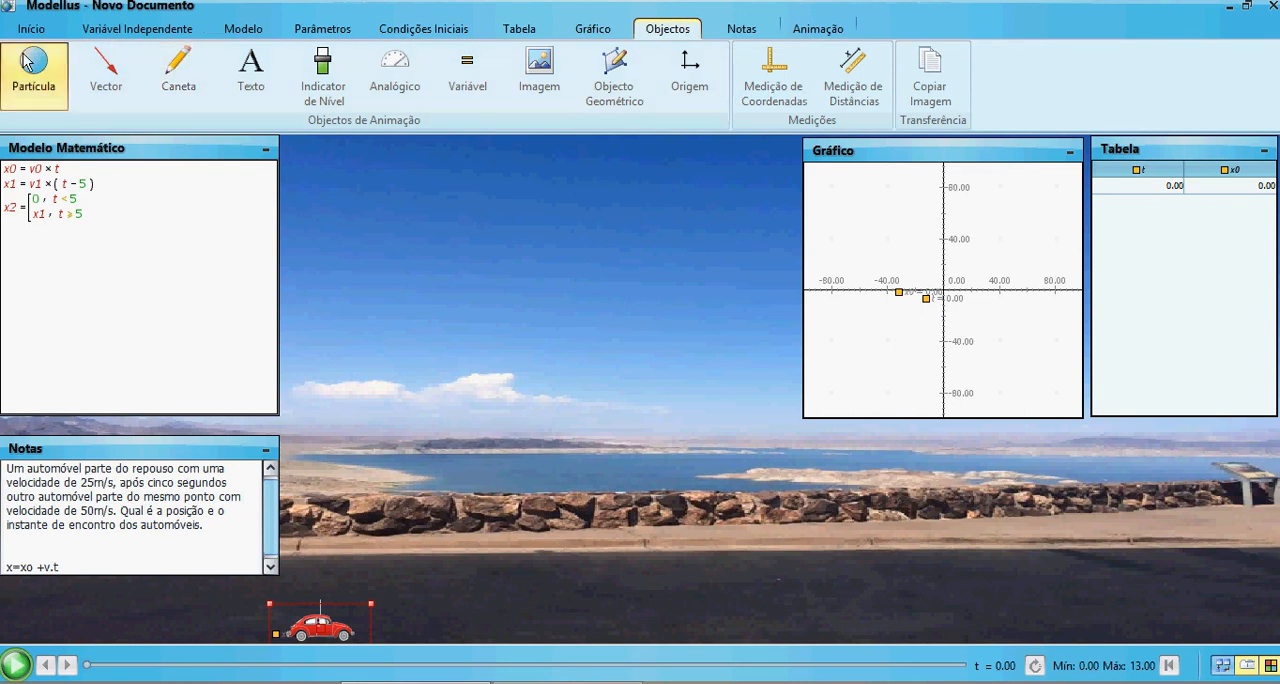
click(326, 561)
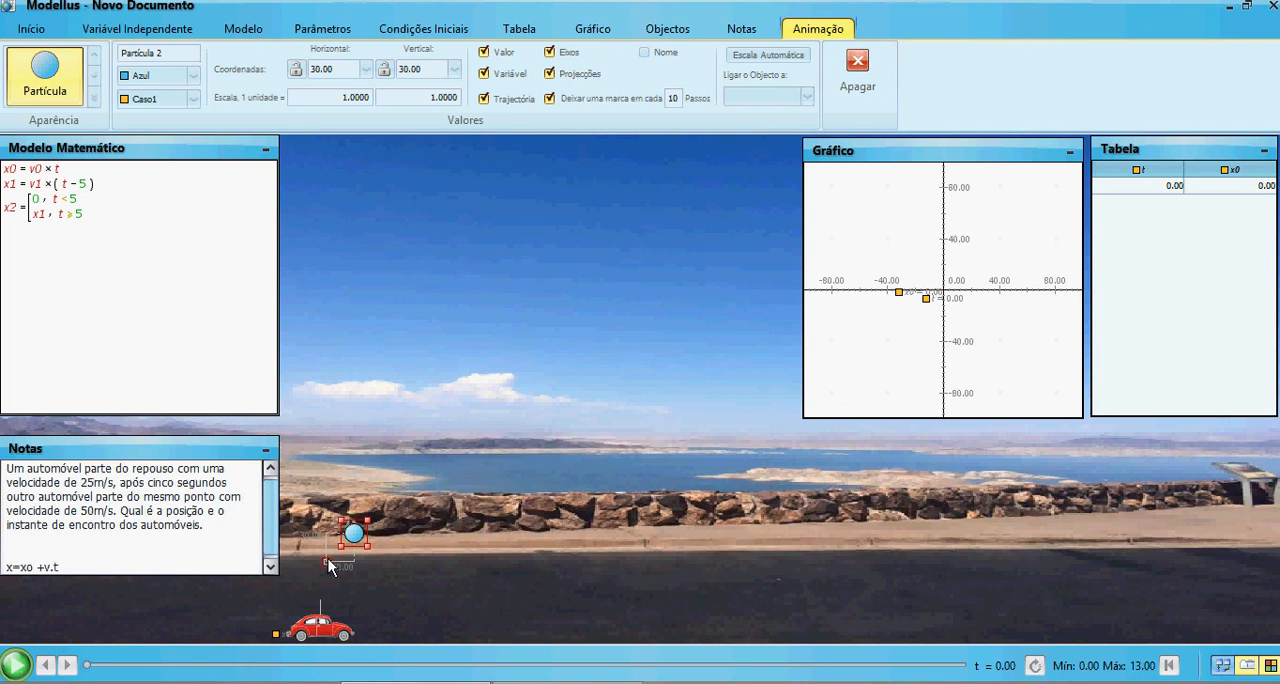
drag(327, 562, 322, 562)
drag(349, 534, 323, 566)
Give the second particle the Carro appearance, with x2 as its horizontal coordinate and 0.0 as its vertical coordinate
click(92, 97)
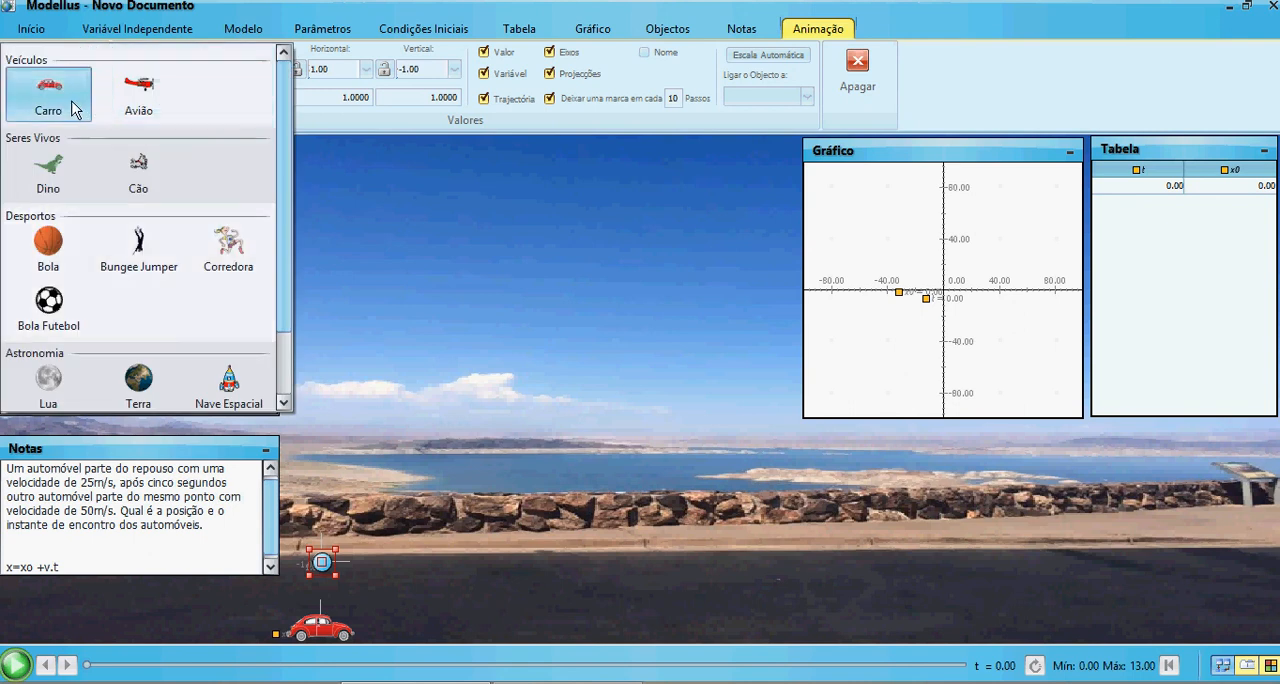
click(72, 108)
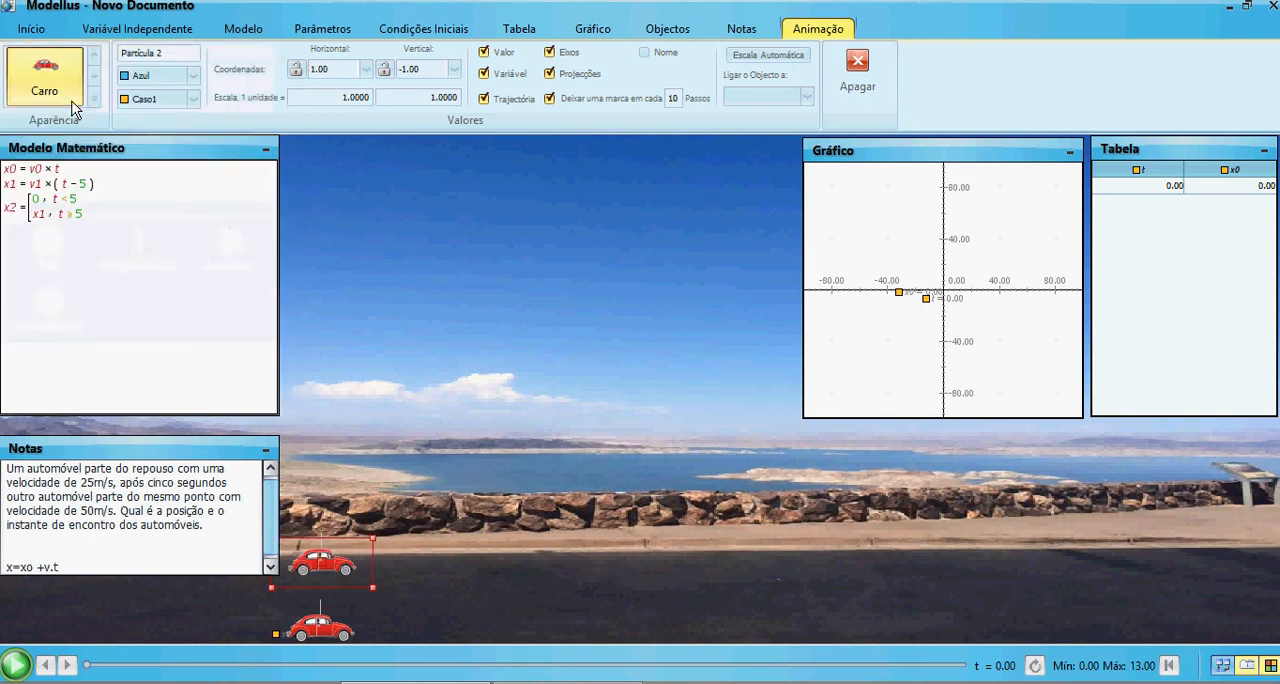
click(366, 69)
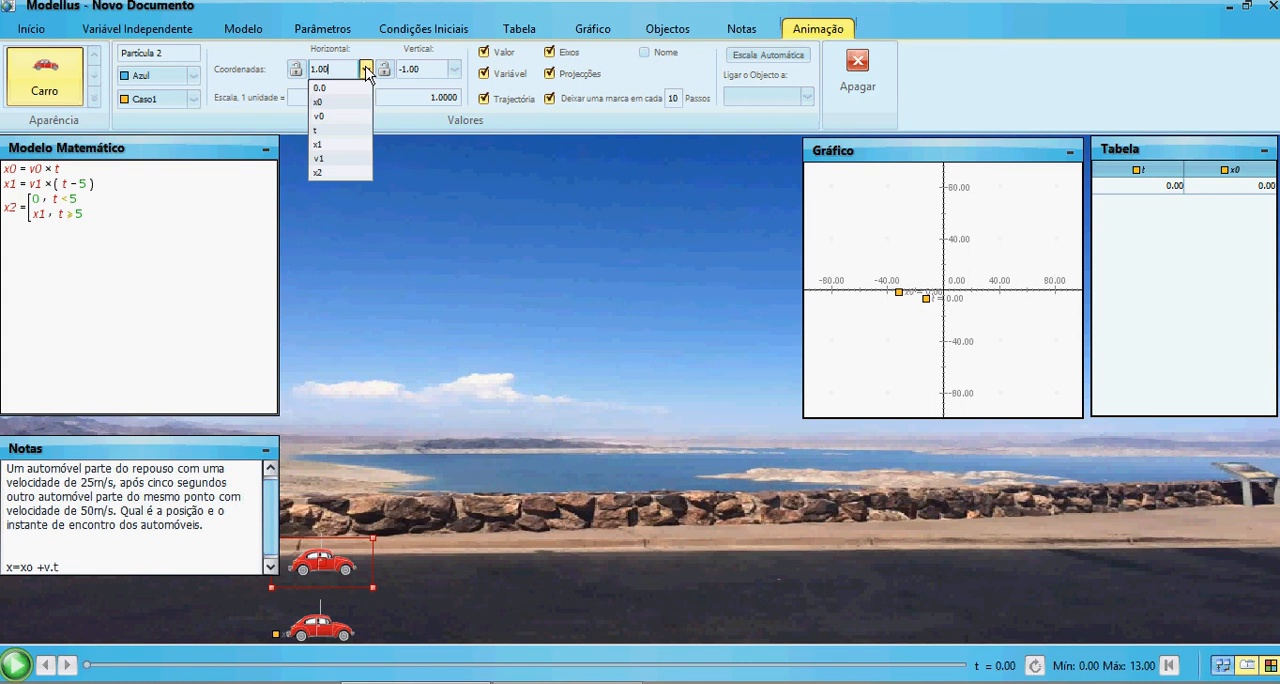
click(320, 174)
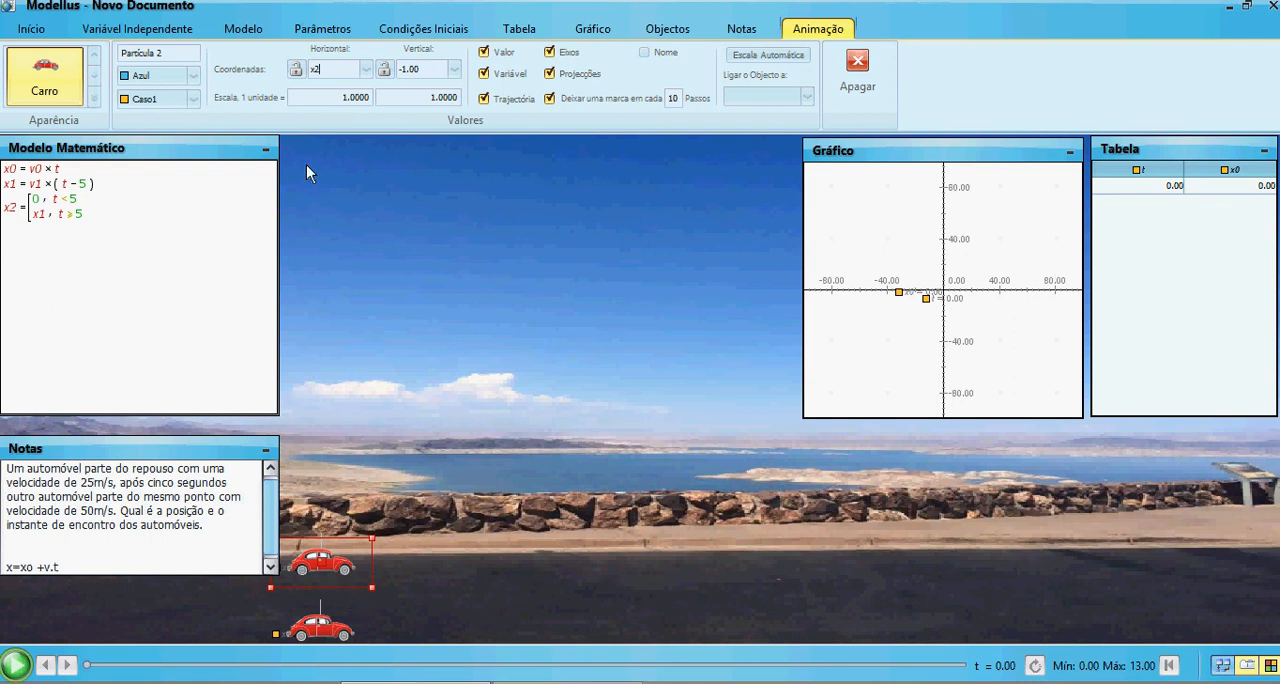
click(454, 69)
click(443, 89)
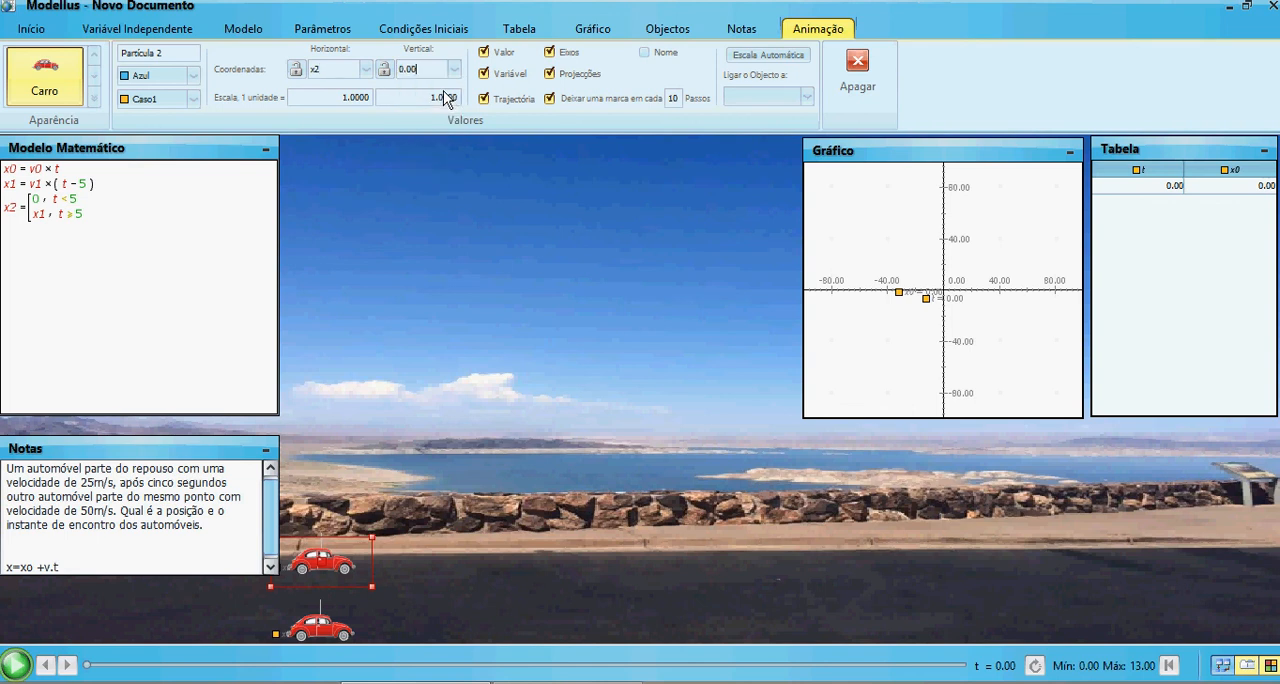
Add x2 as the third table column in Rosa and set the x0 column's colour to Amarelo
click(440, 428)
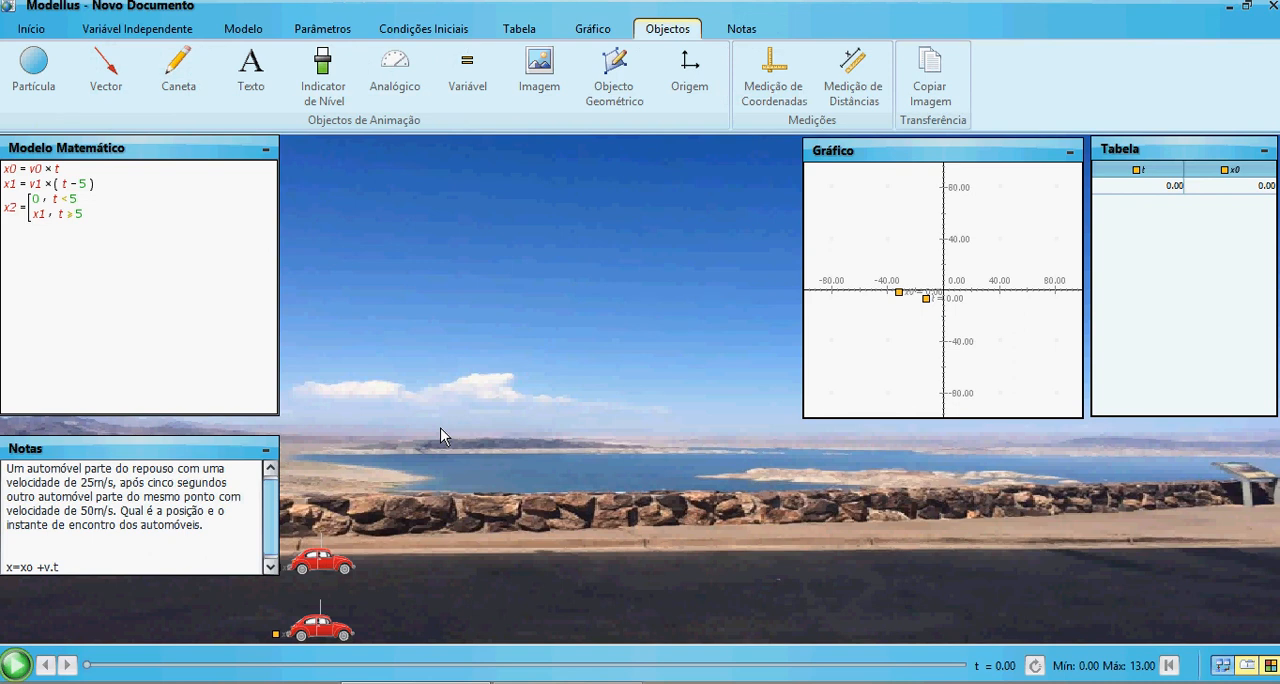
click(518, 30)
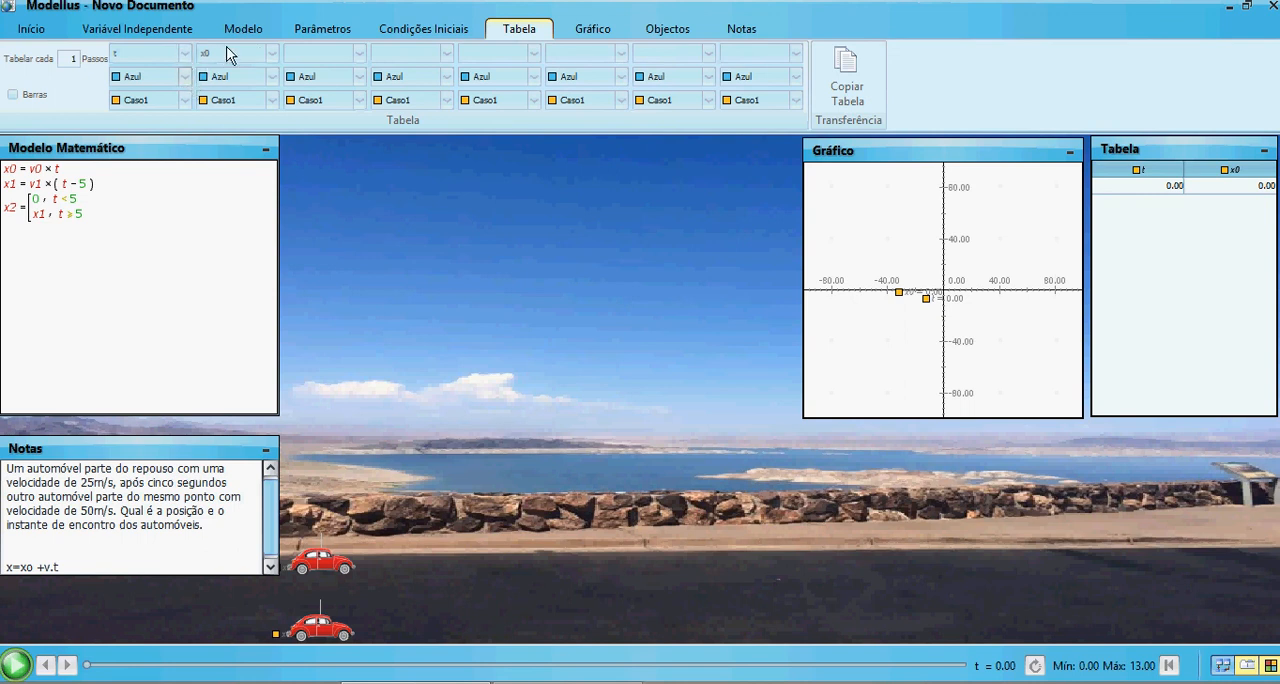
click(359, 53)
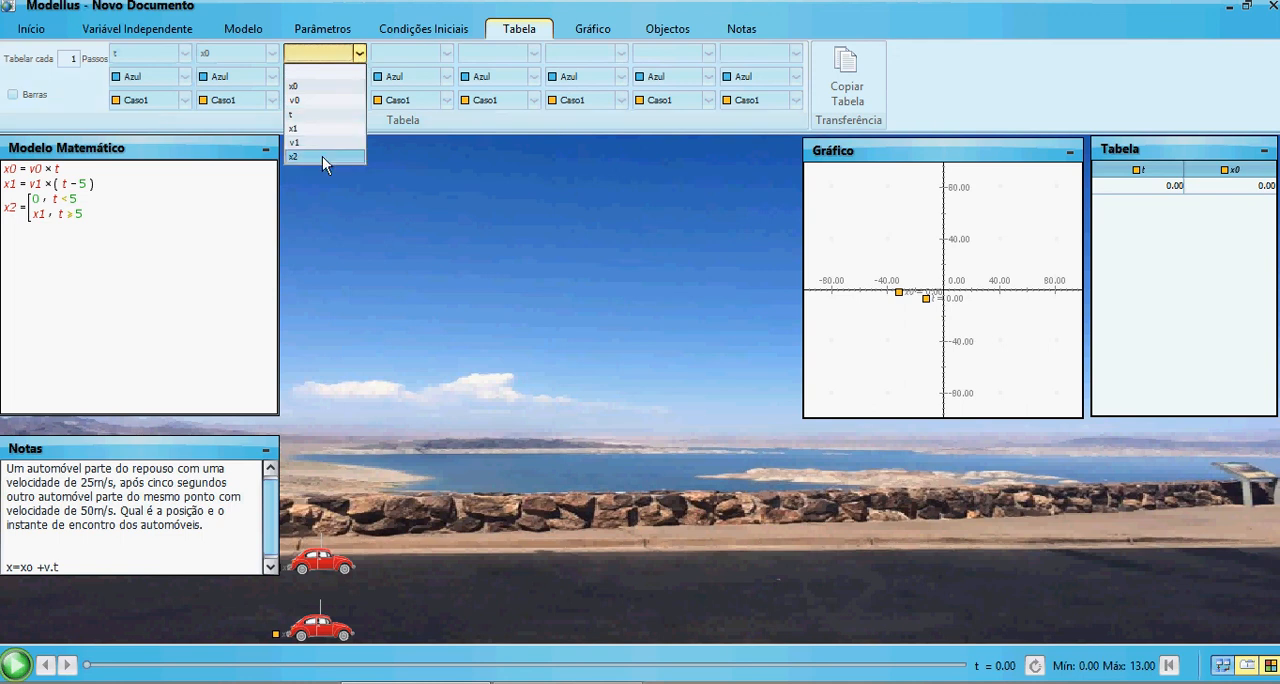
click(322, 156)
click(359, 77)
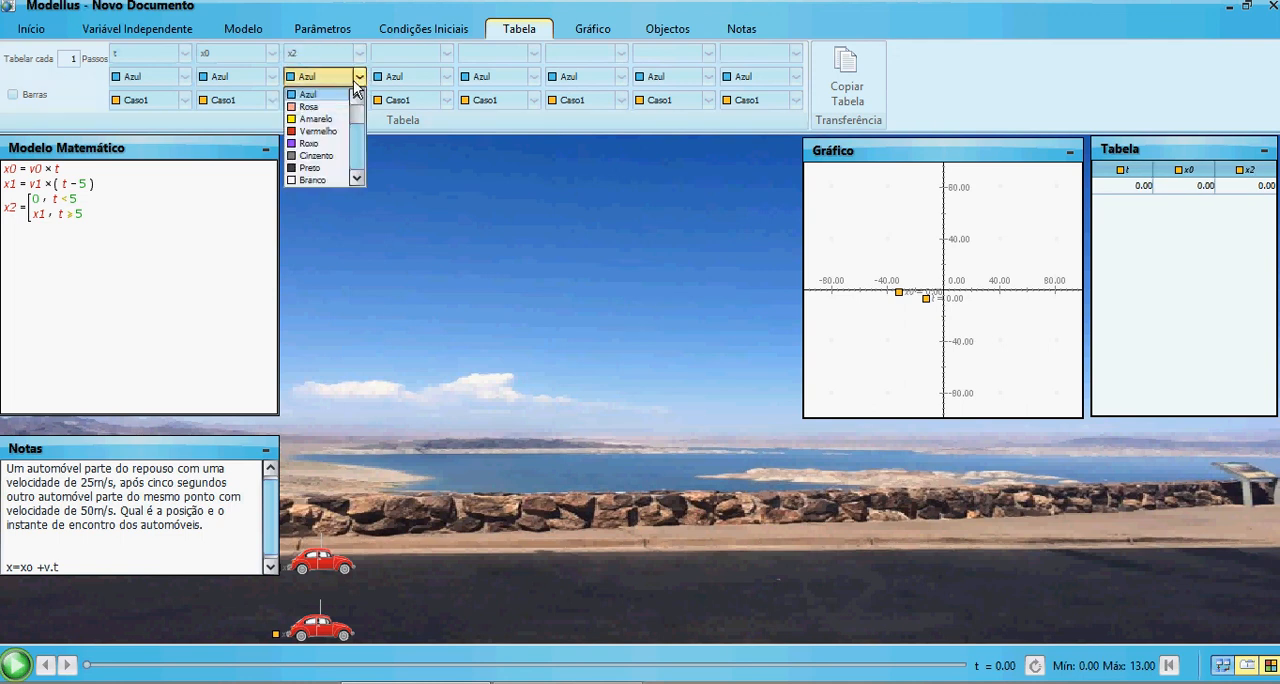
click(310, 106)
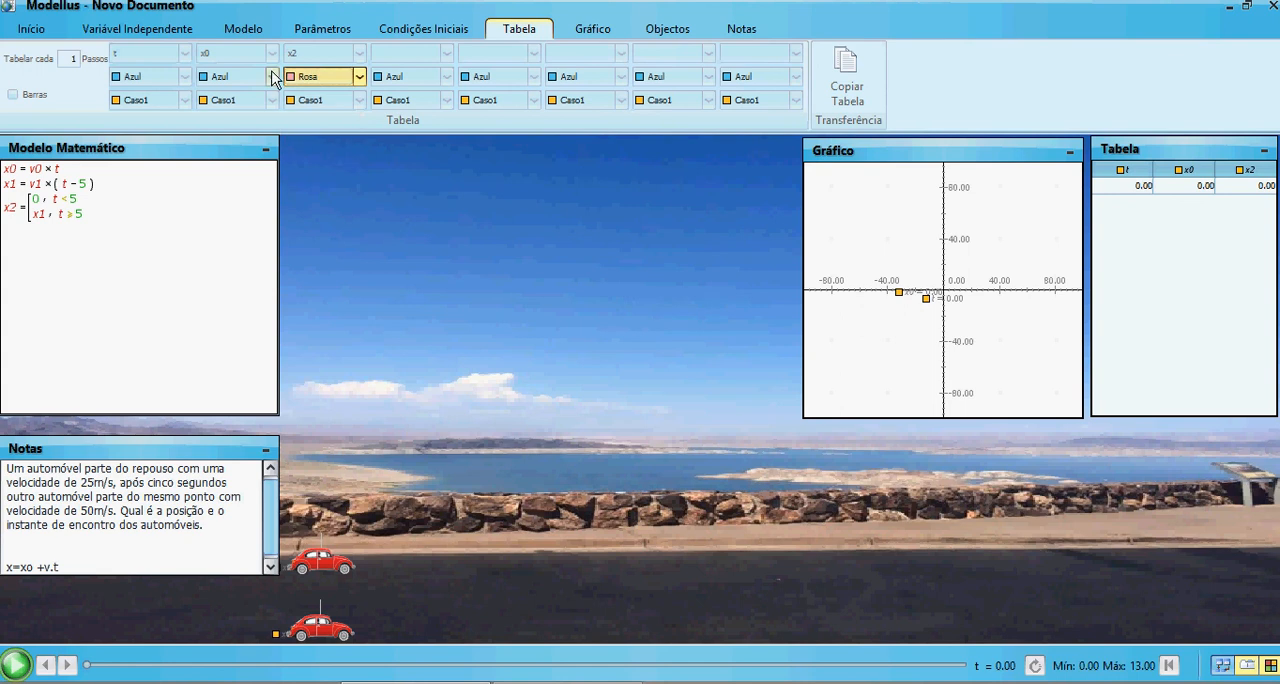
click(271, 77)
click(229, 119)
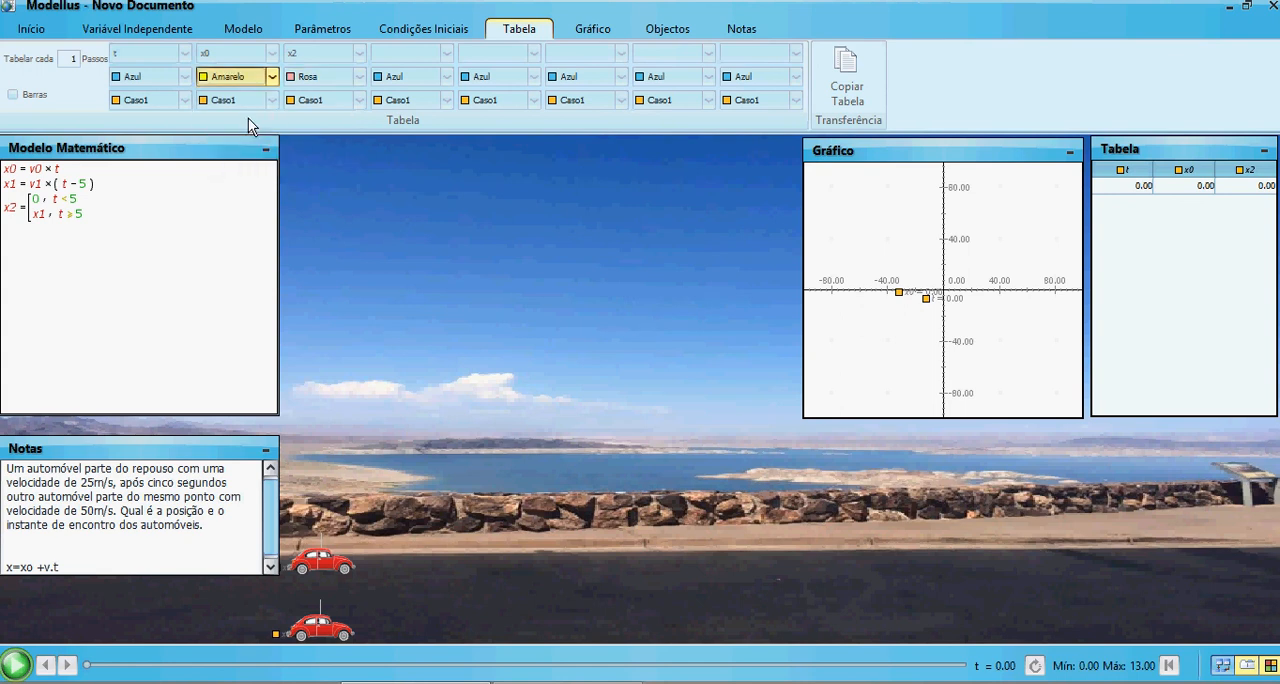
Plot x2 as the graph's second vertical-axis variable in Amarelo
click(590, 28)
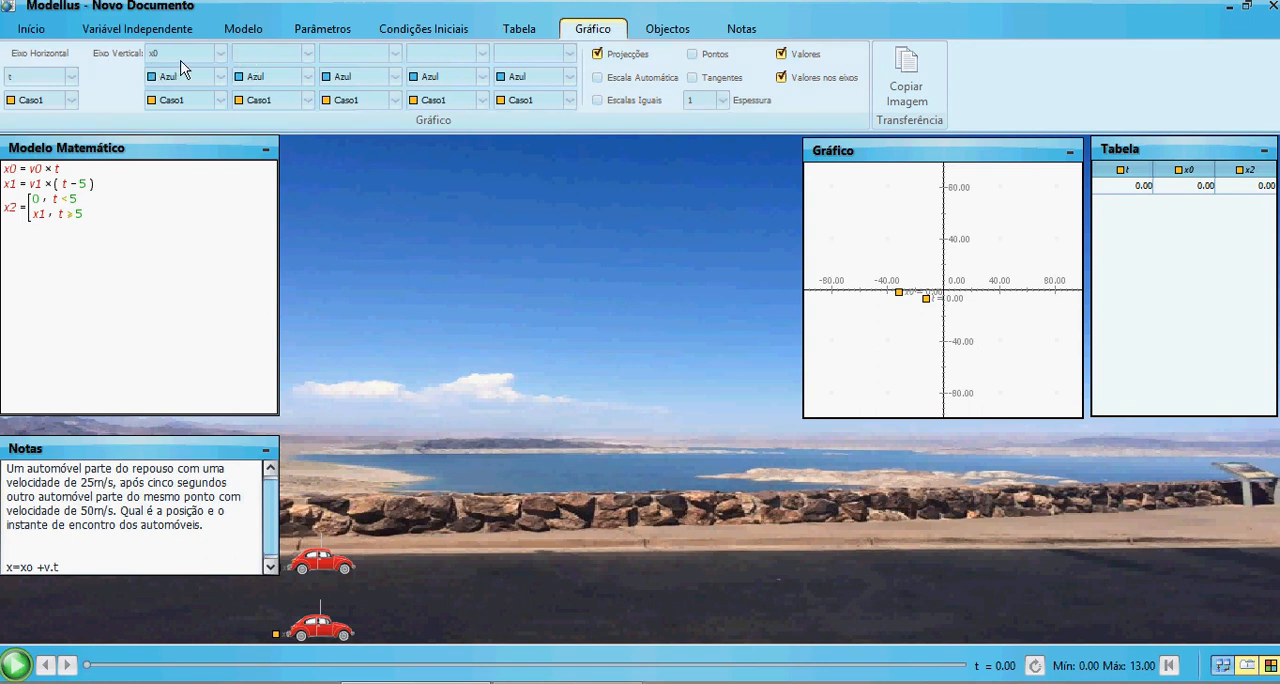
click(307, 52)
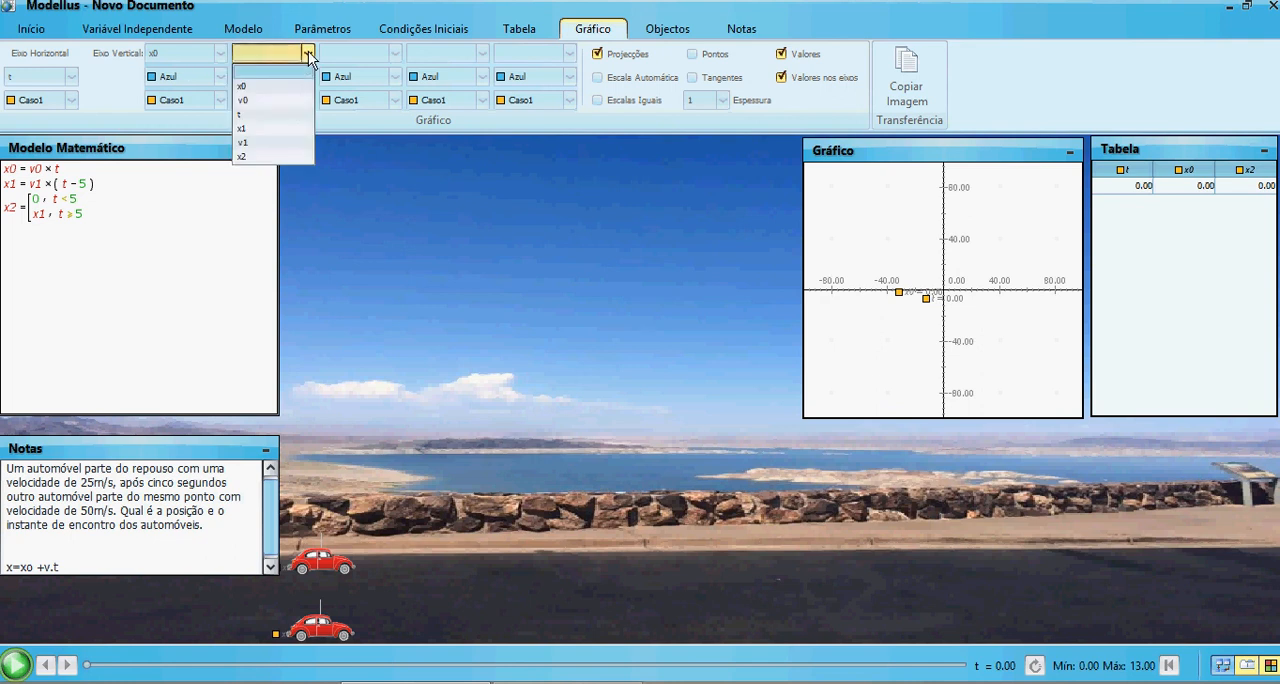
click(280, 153)
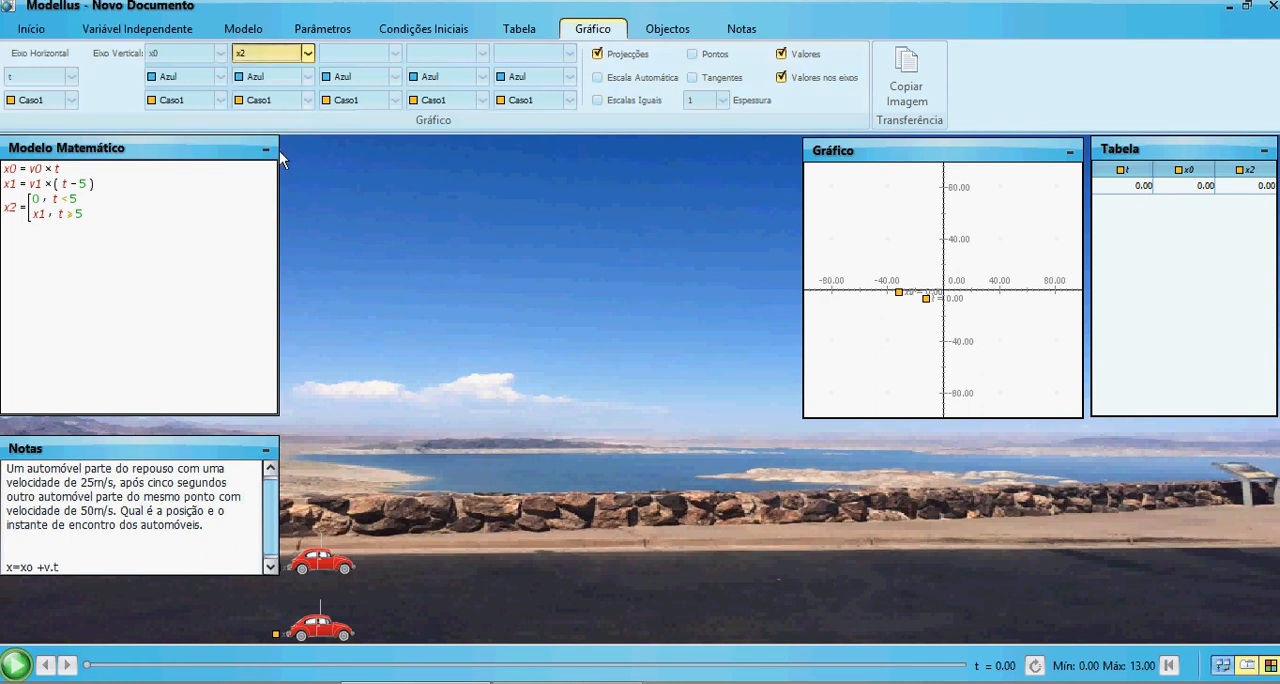
click(307, 76)
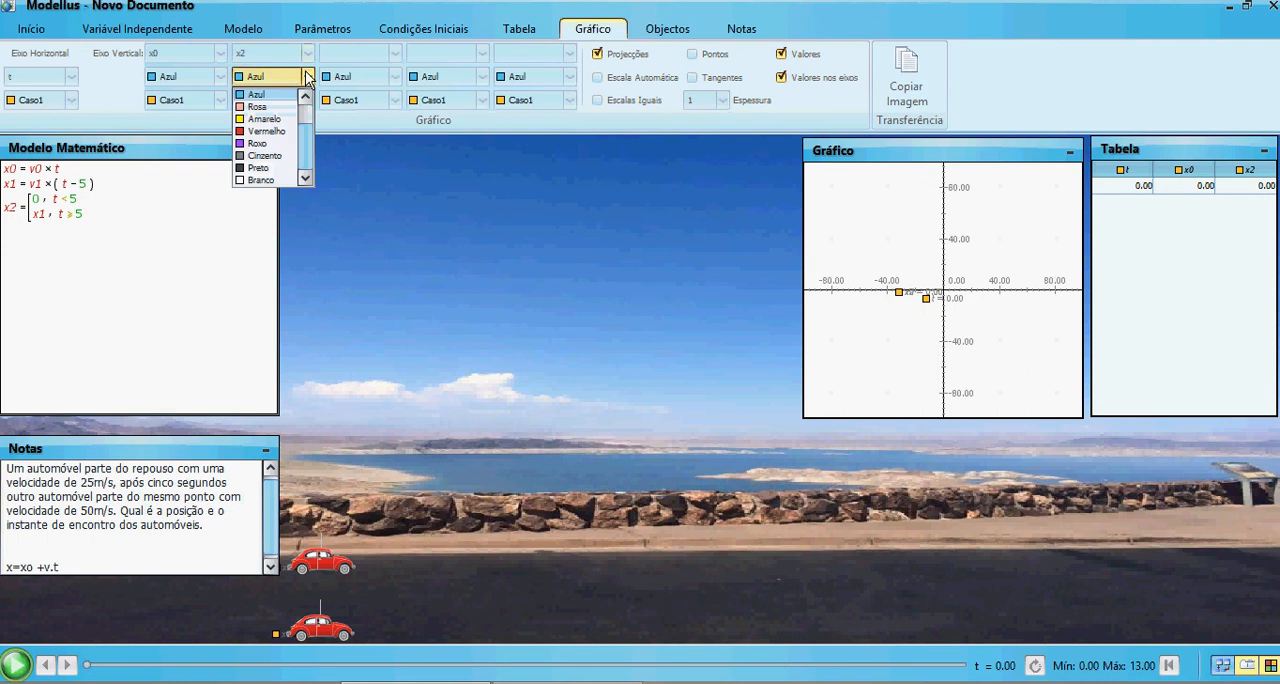
click(293, 120)
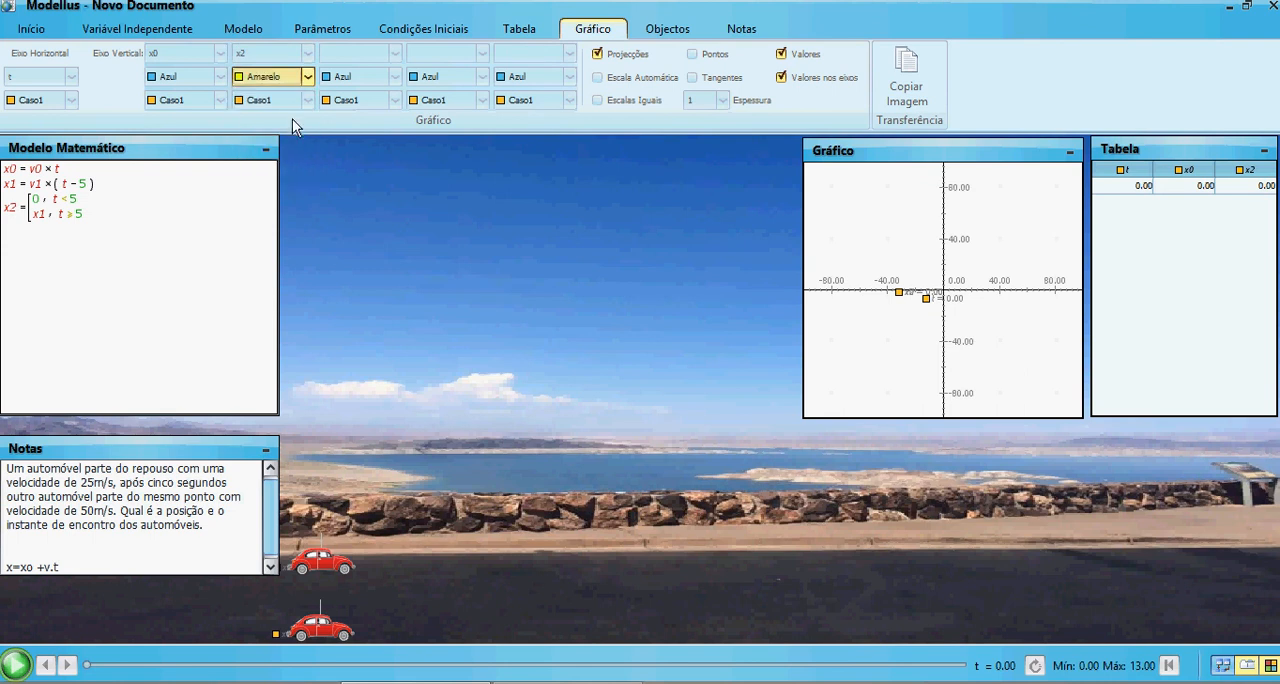
click(334, 178)
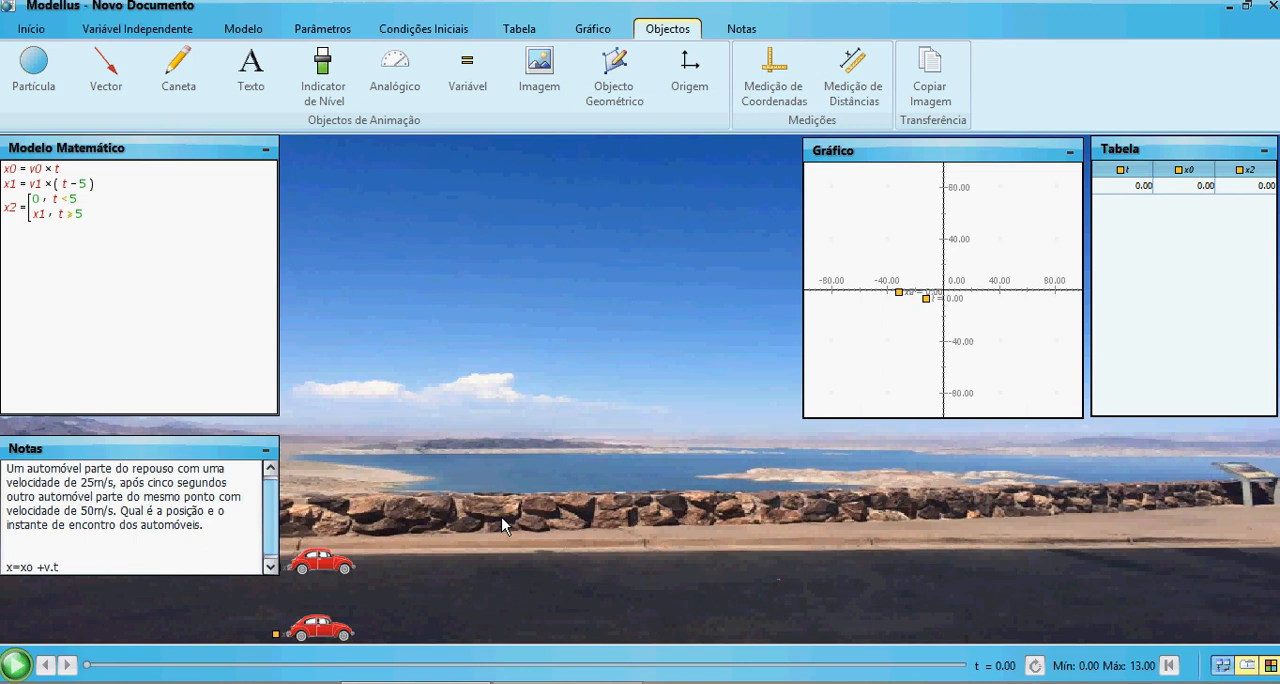
Run the simulation to its end and find the table row where x0 and x2 are equal
click(15, 666)
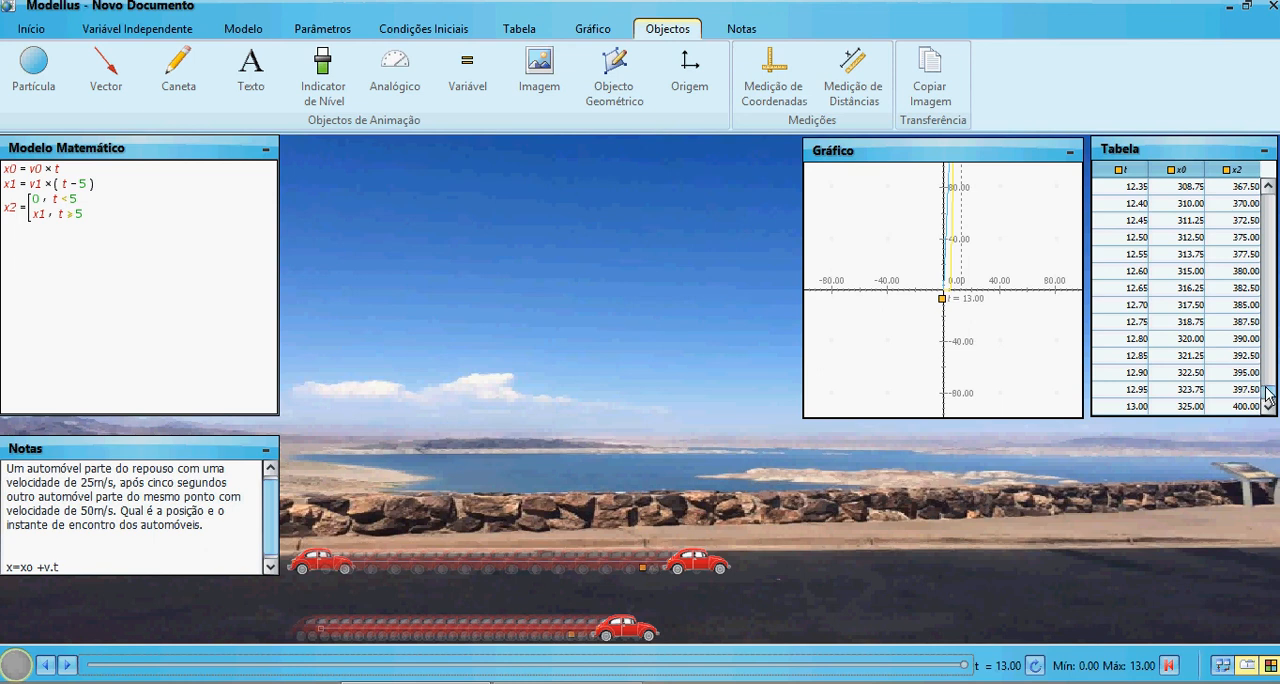
drag(1265, 394, 1270, 352)
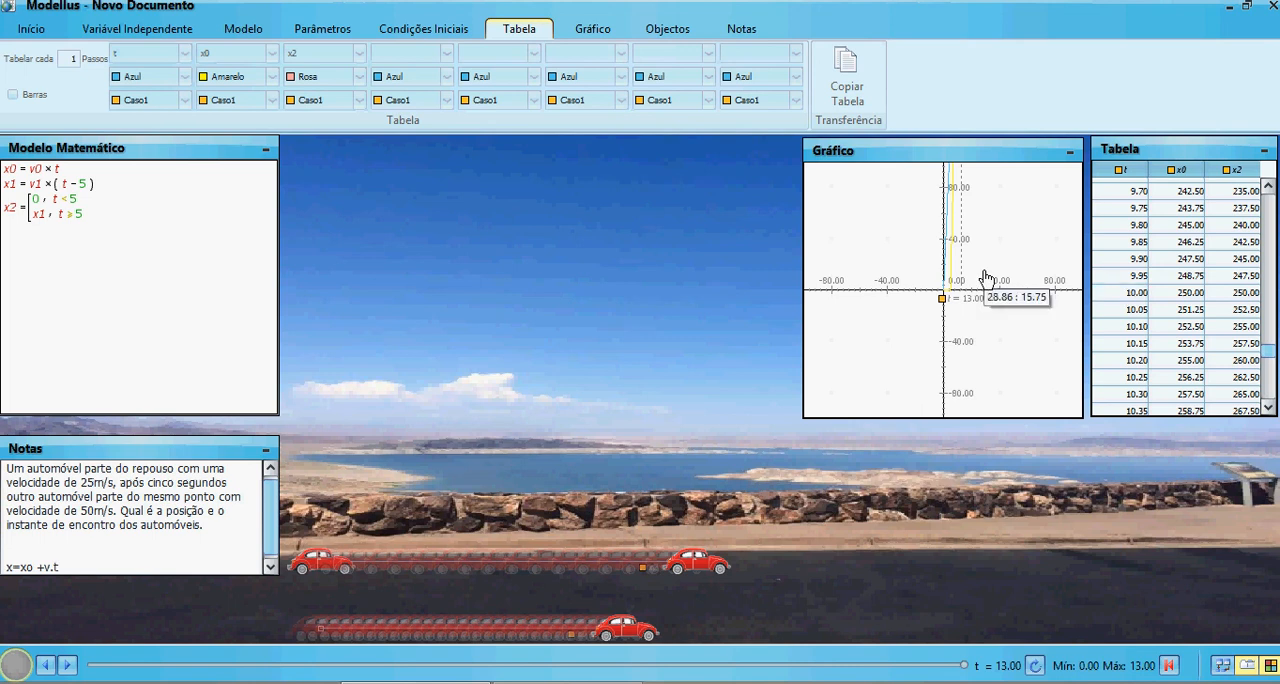
Rescale and shift the graph to examine where the x0 and x2 lines cross, and reset the simulation
drag(941, 254, 819, 291)
drag(894, 200, 840, 302)
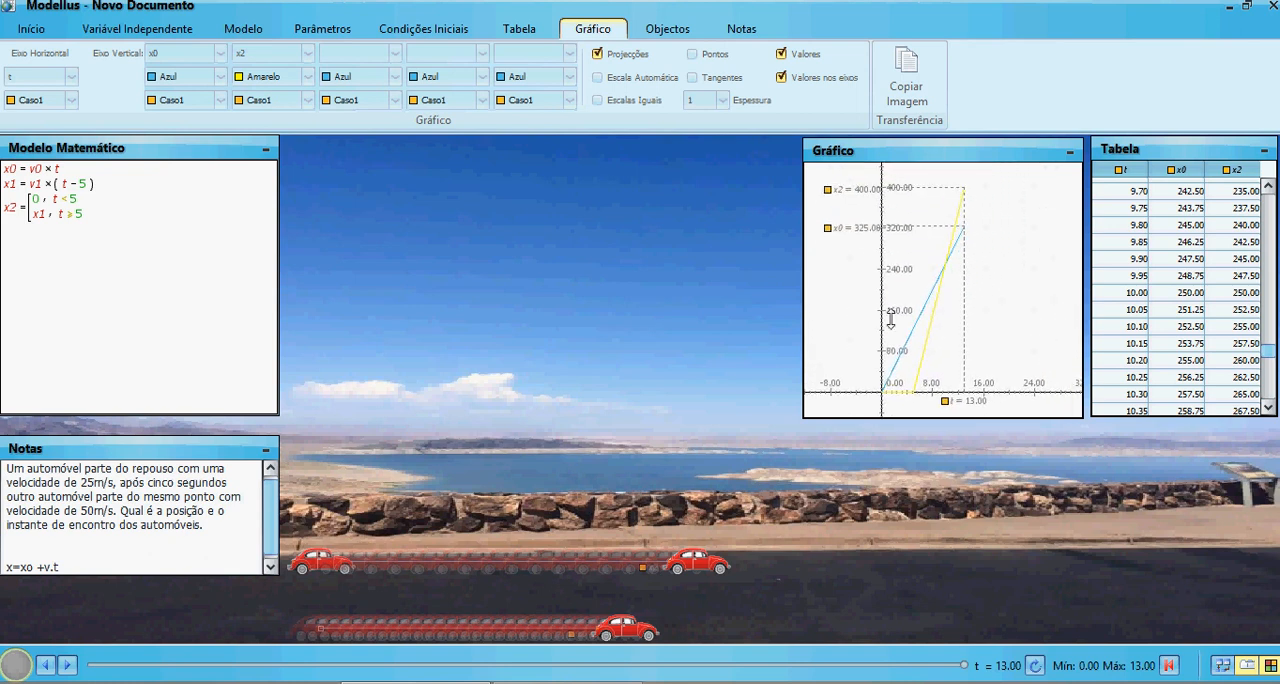
drag(886, 389, 905, 390)
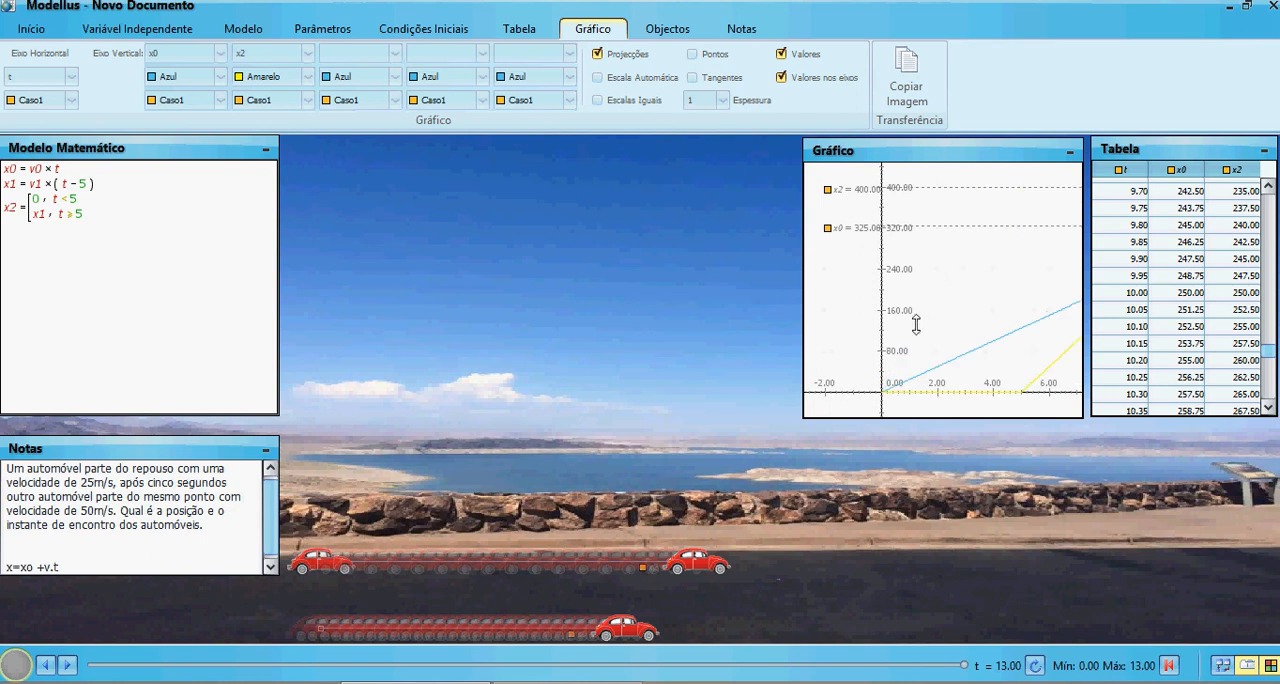
drag(935, 291, 806, 306)
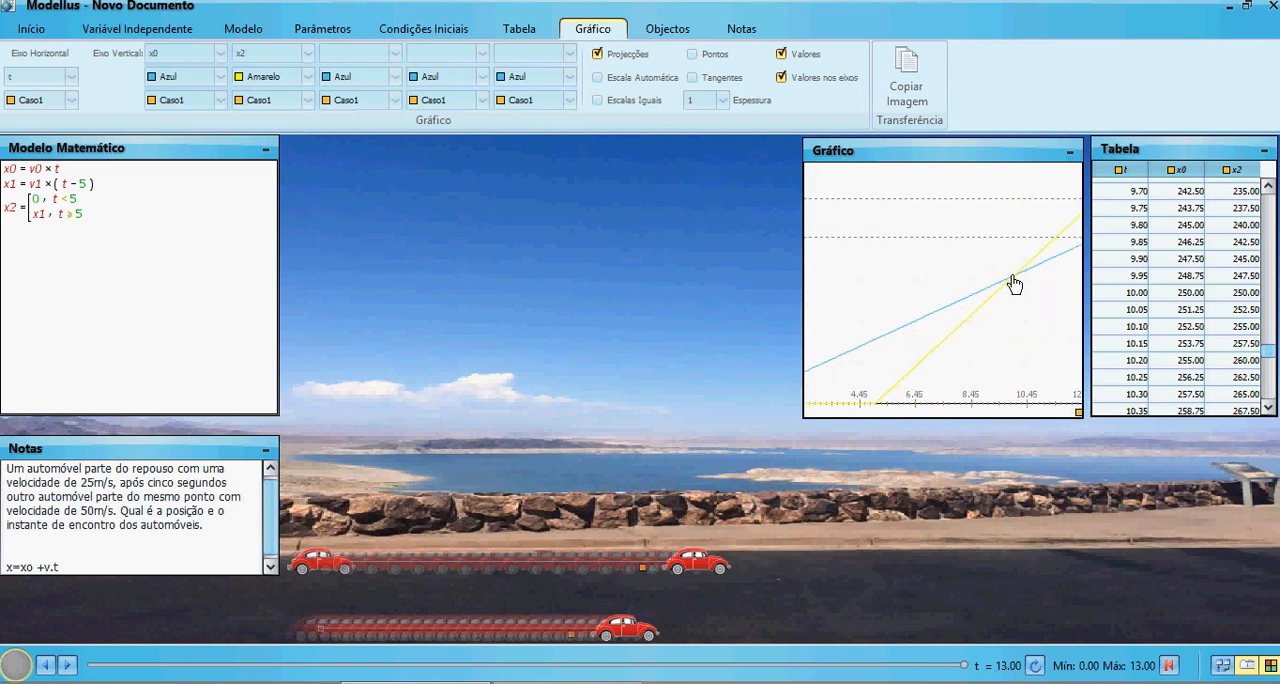
mouse_move(1014, 284)
click(1169, 665)
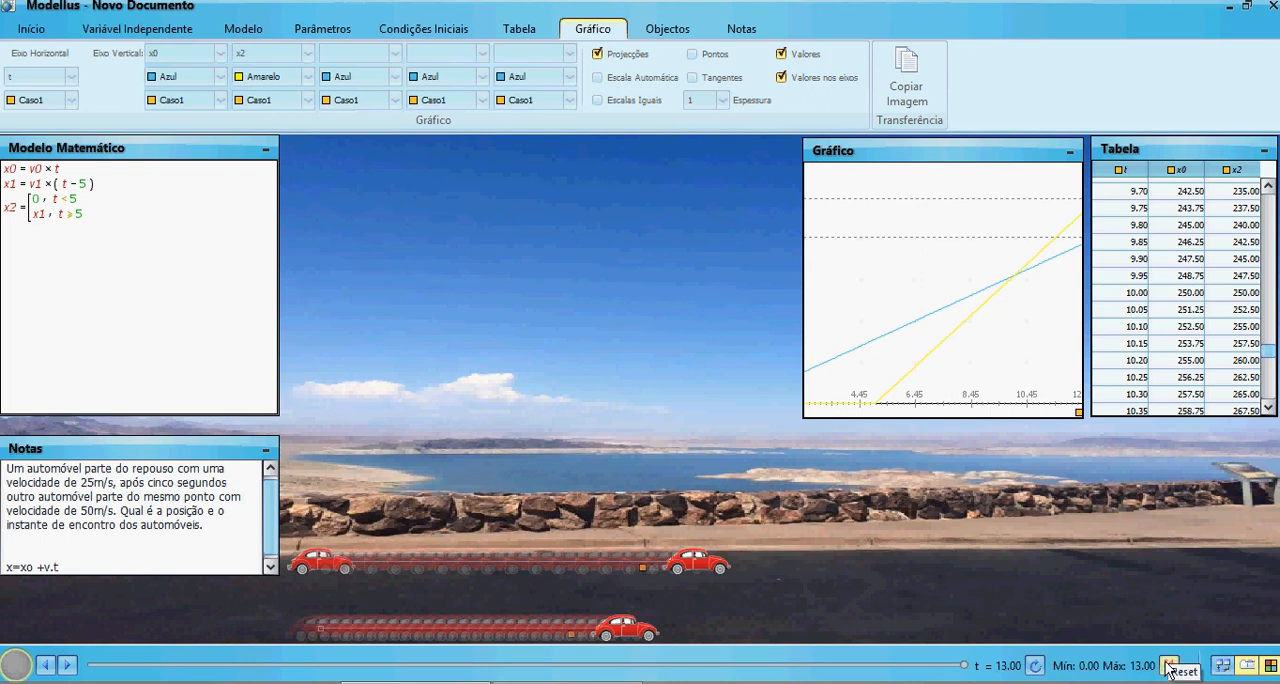
click(1169, 665)
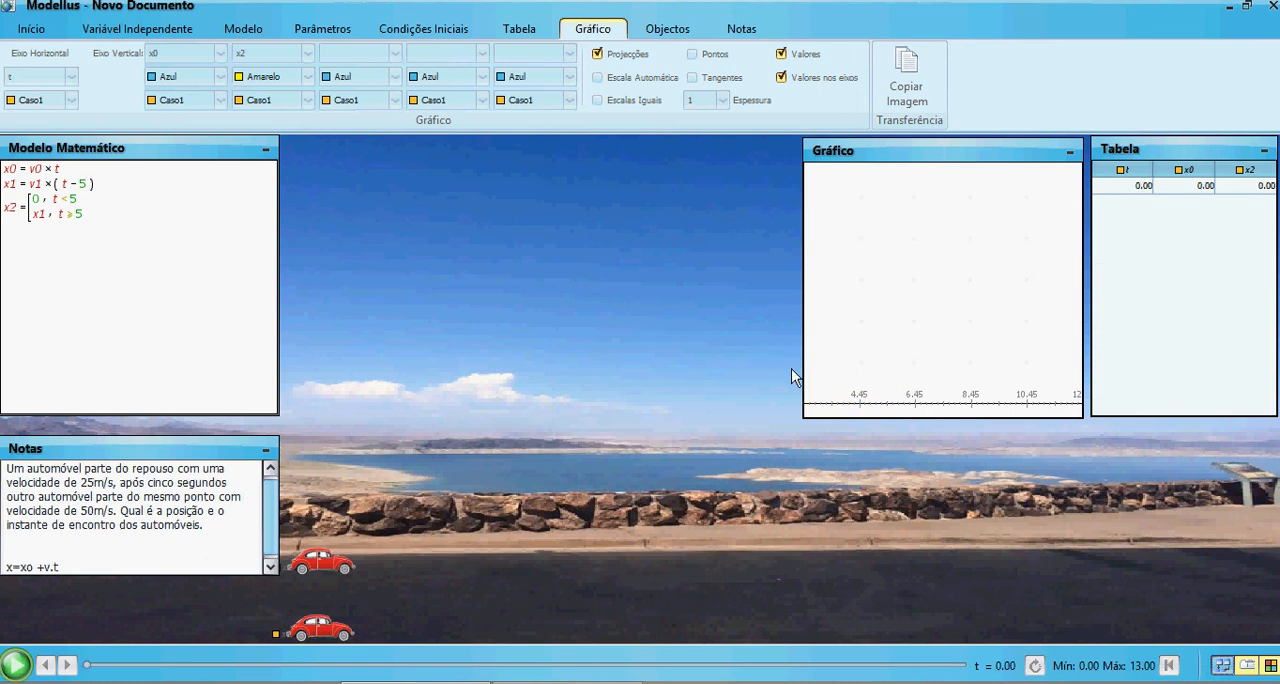
click(22, 32)
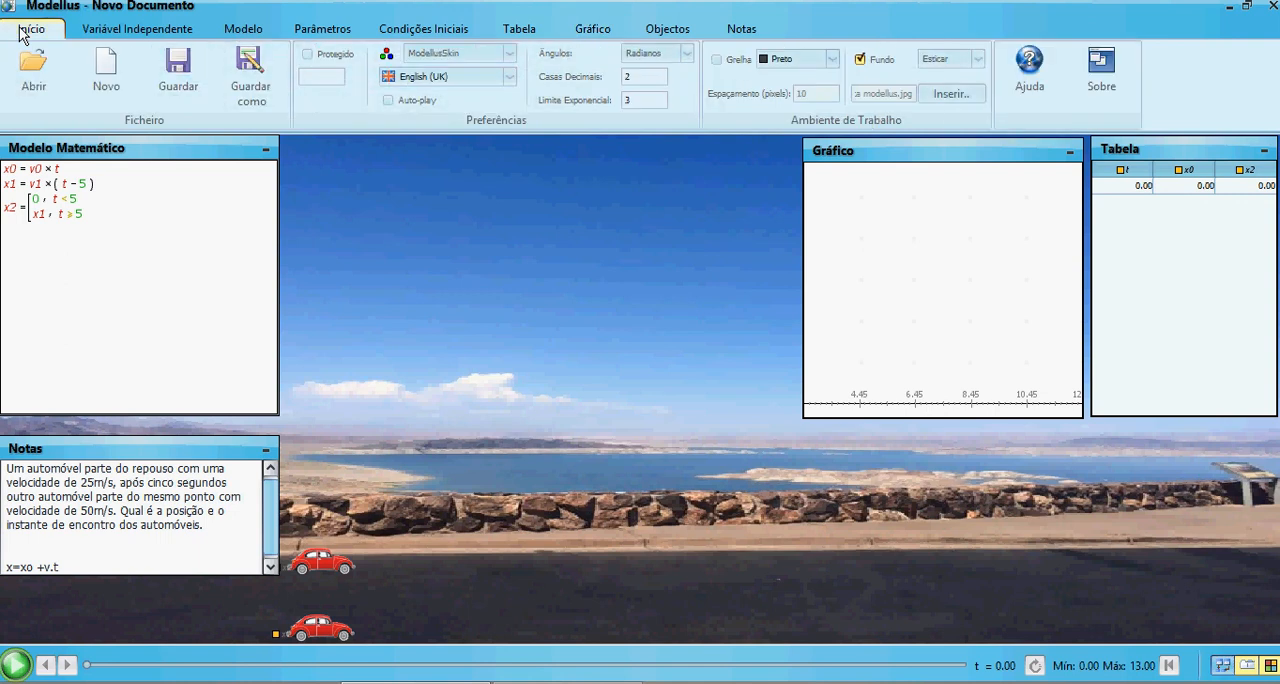
click(248, 92)
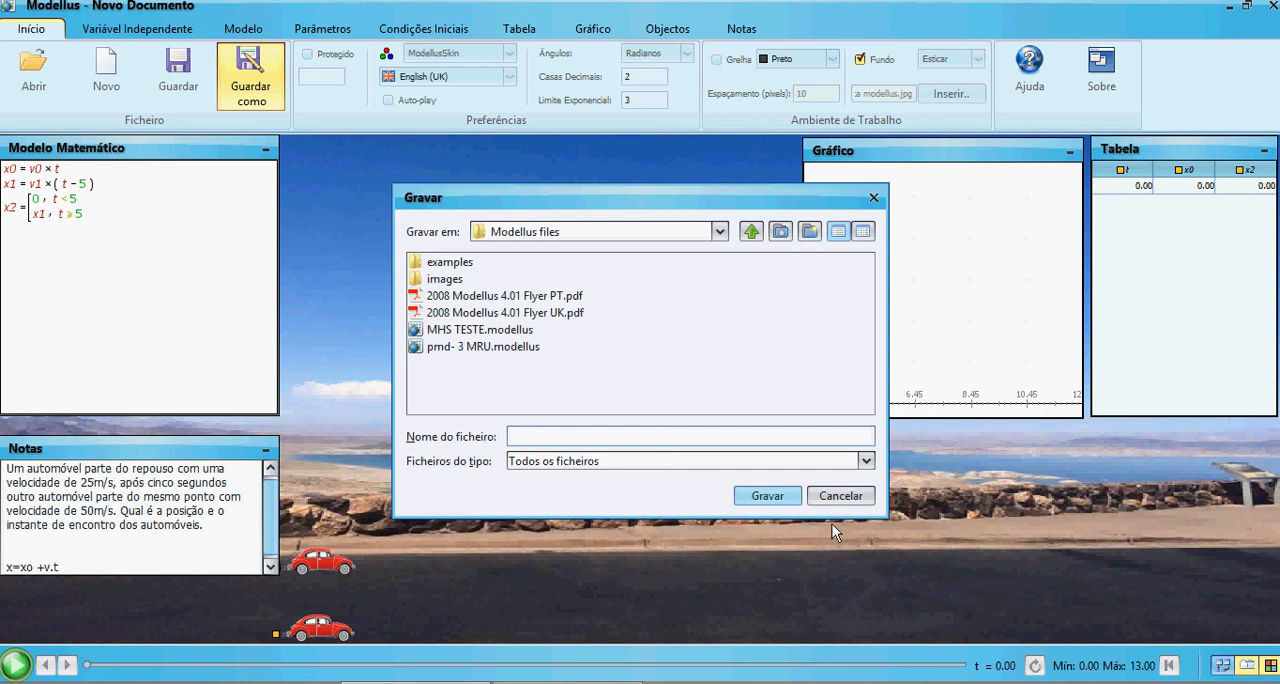
click(872, 197)
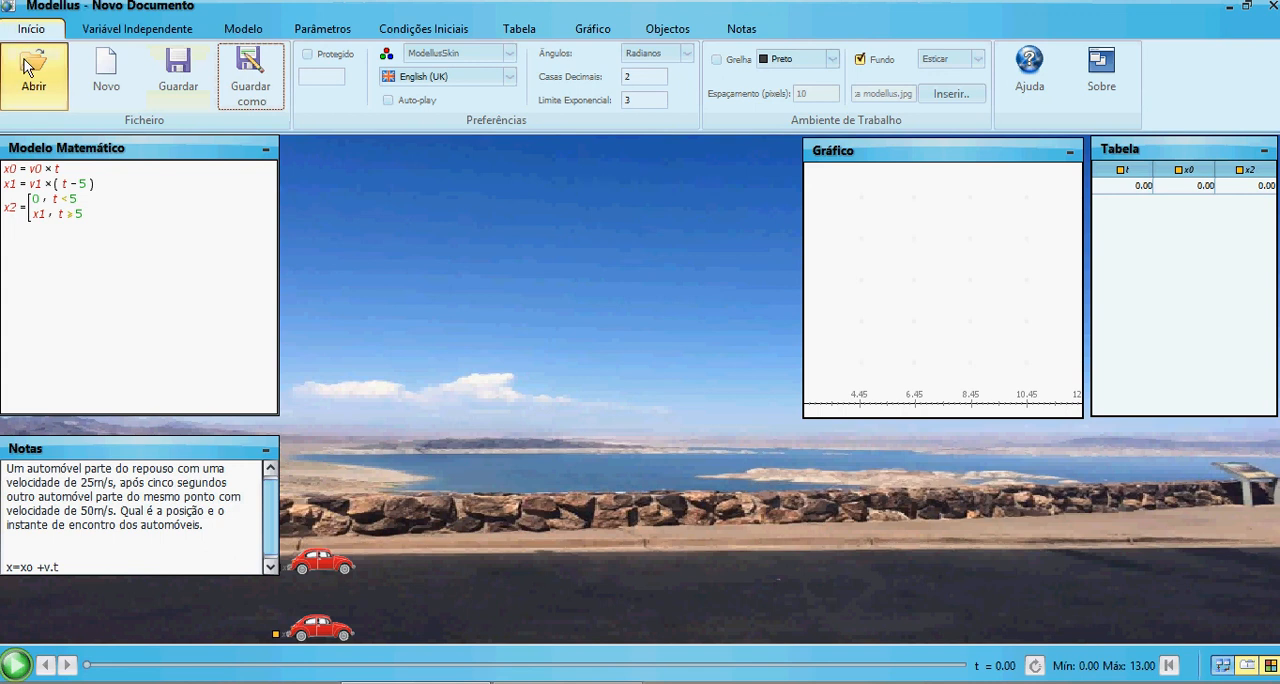